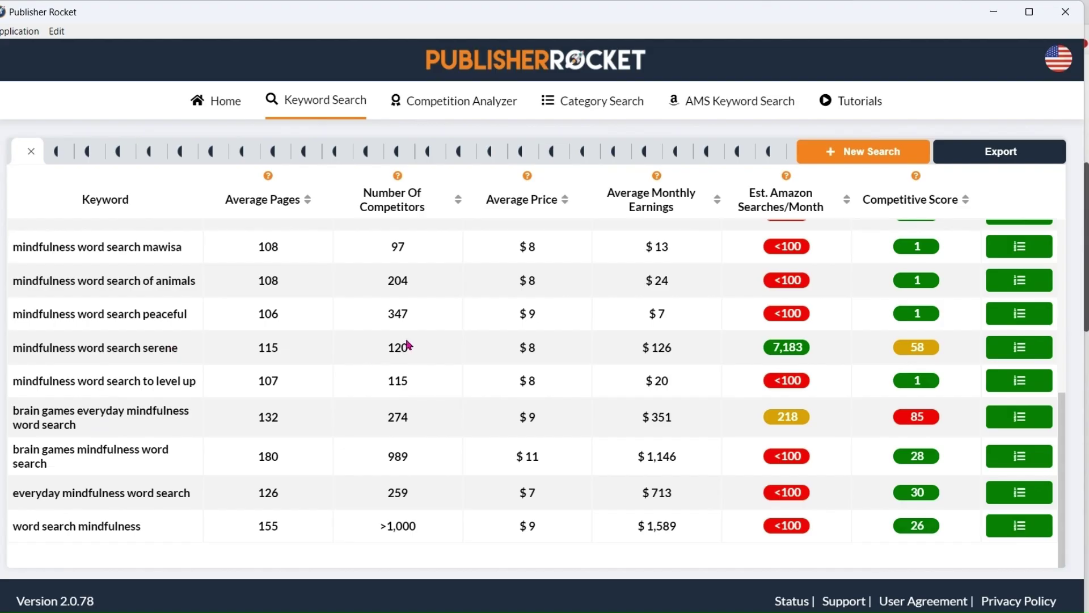
# Check the search volume and competitive score of "mindfulness word search serene", and review the Amazon listing of the Mindfulness word search book for adults
pyautogui.moveTo(794, 350)
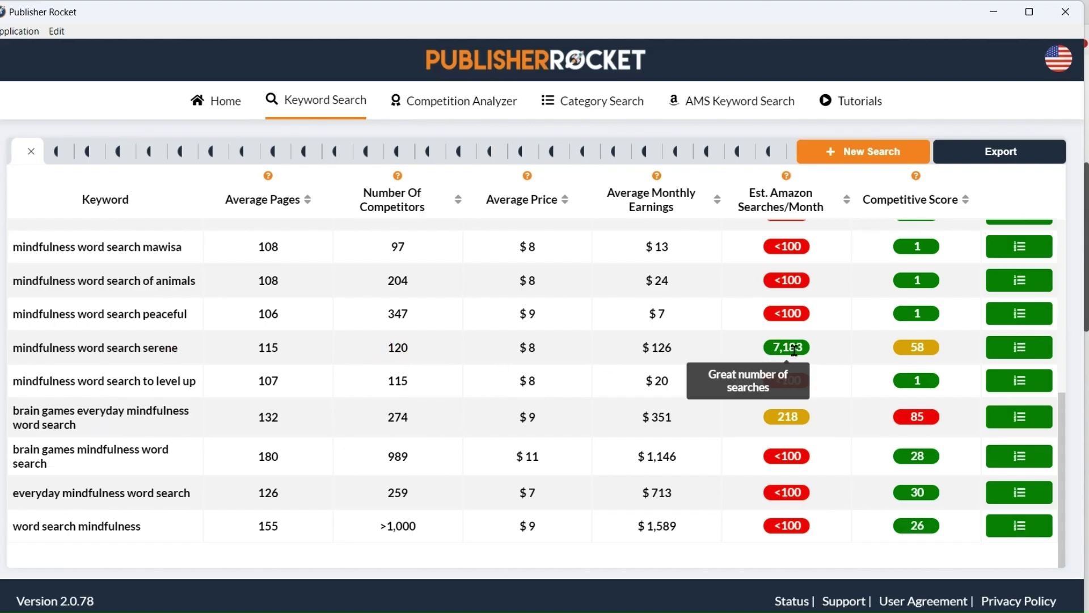
pyautogui.moveTo(920, 353)
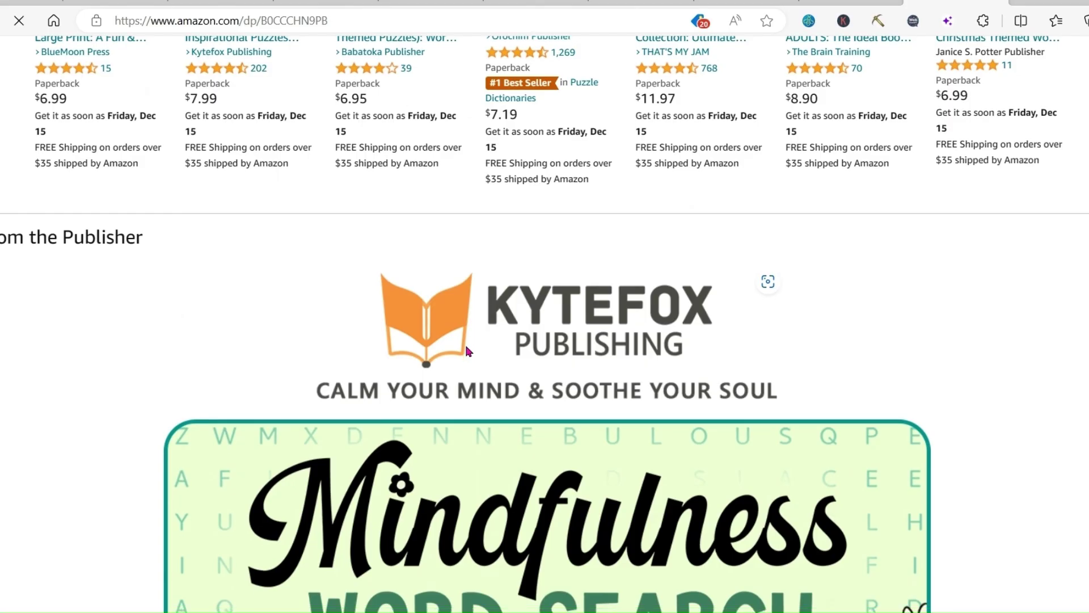
pyautogui.scroll(-3, 467, 351)
pyautogui.scroll(-10, 467, 350)
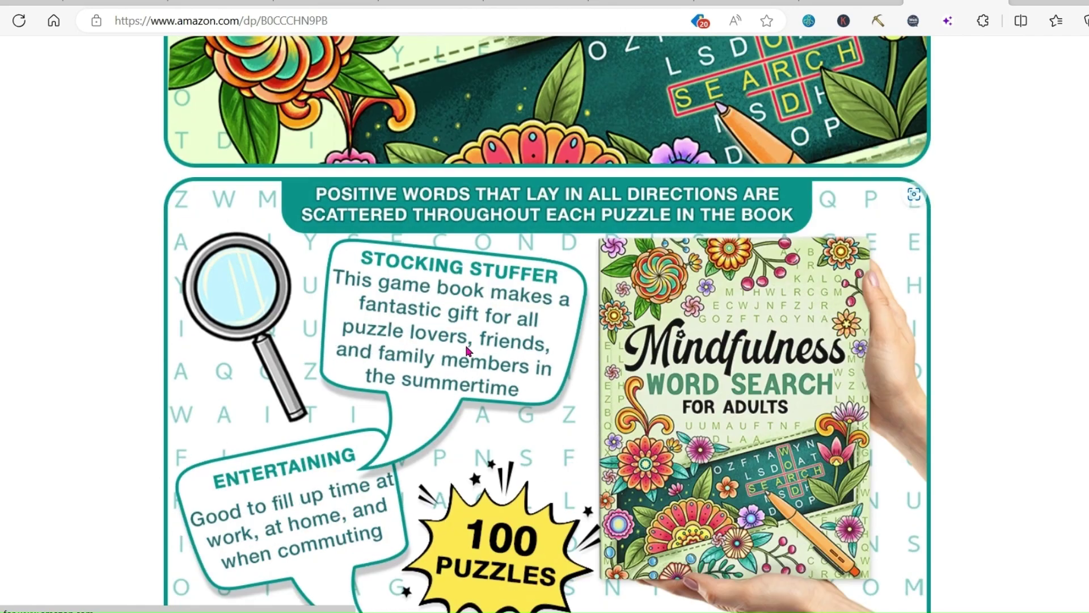
pyautogui.scroll(-3, 467, 351)
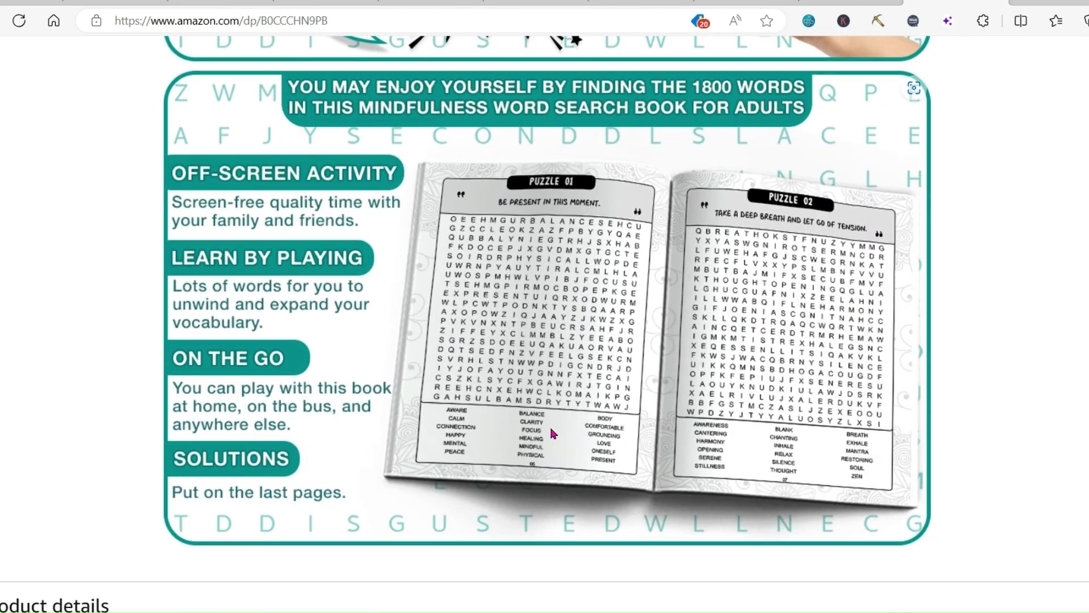
pyautogui.scroll(-2, 406, 495)
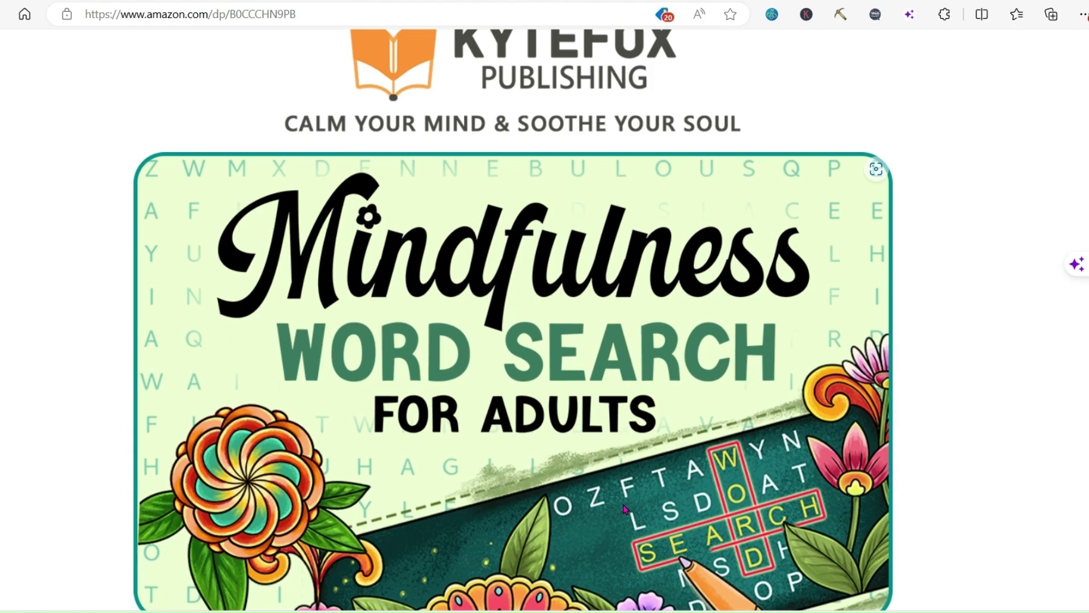
pyautogui.scroll(-2, 624, 509)
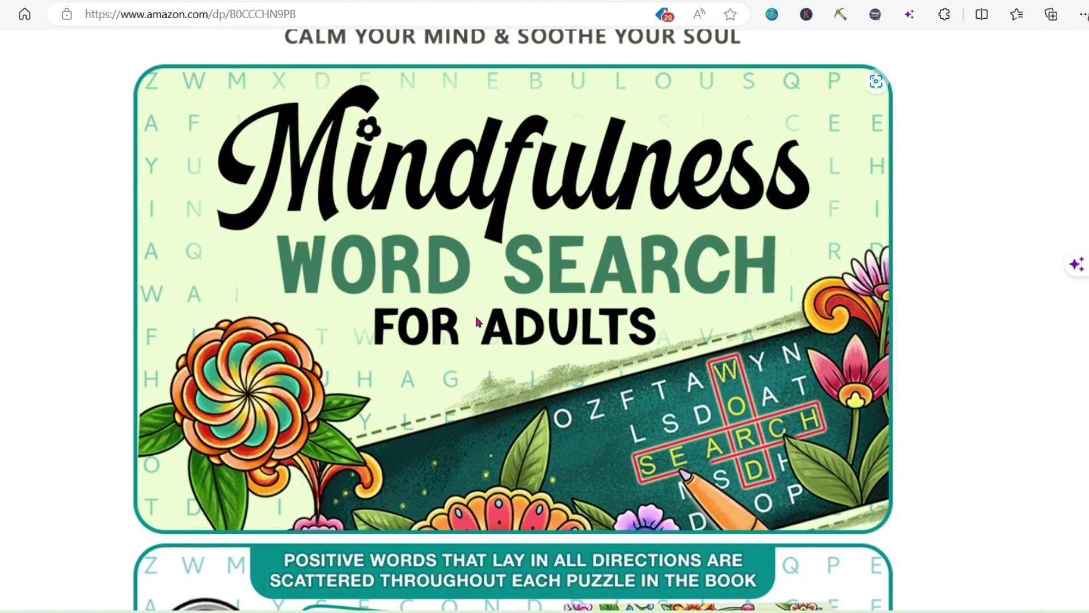
pyautogui.scroll(20, 615, 270)
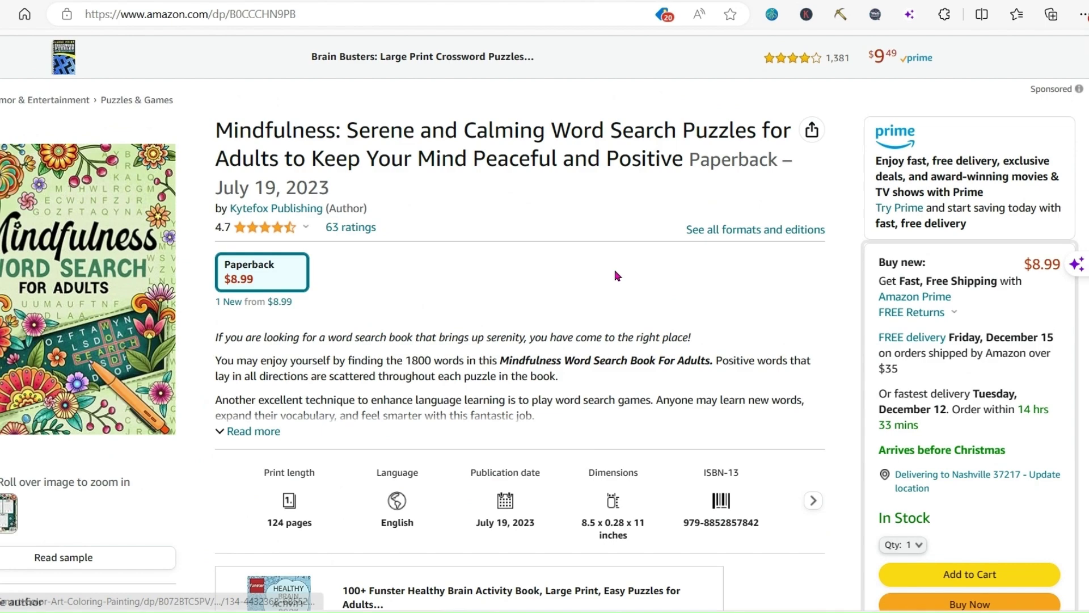
pyautogui.moveTo(64, 306)
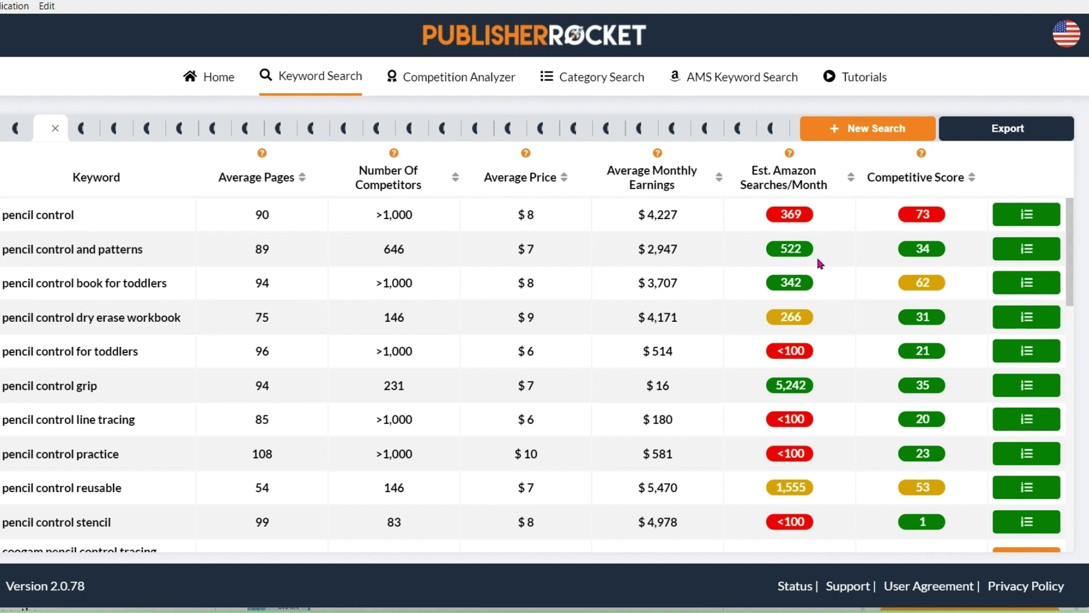
# Analyze the competition for the keyword "pencil control and patterns" and look through the competing books and their covers
pyautogui.click(1024, 254)
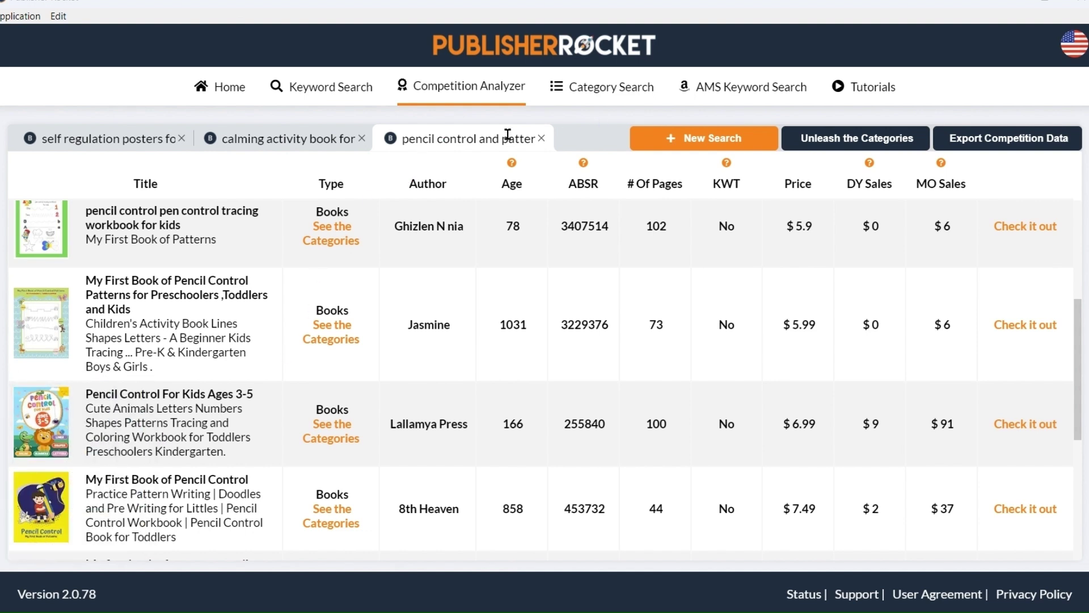
pyautogui.scroll(3, 350, 454)
pyautogui.scroll(2, 349, 454)
pyautogui.moveTo(42, 237)
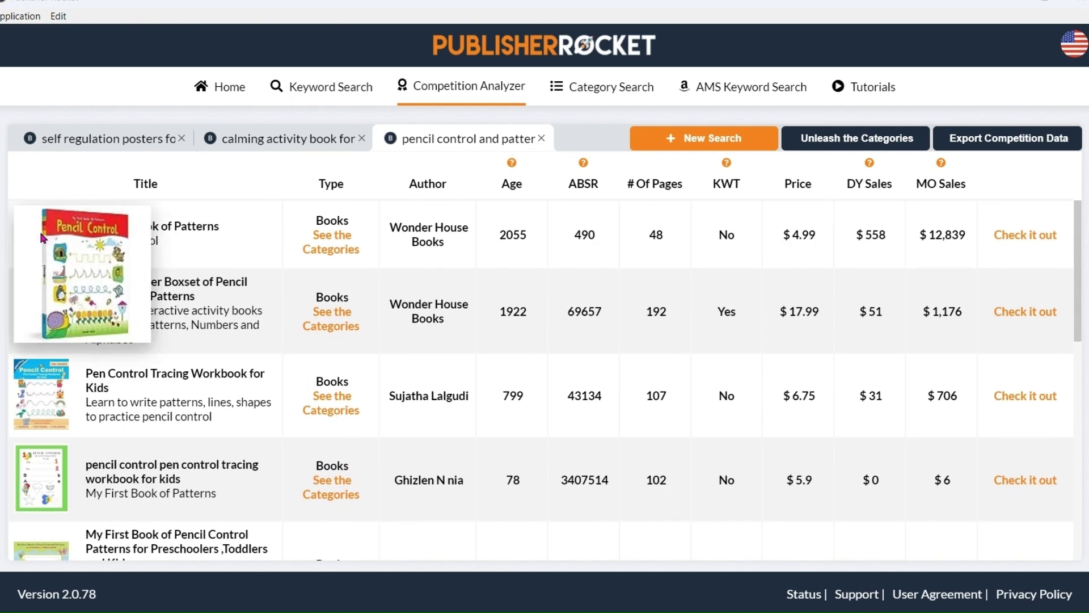
pyautogui.scroll(-7, 275, 260)
pyautogui.moveTo(85, 313)
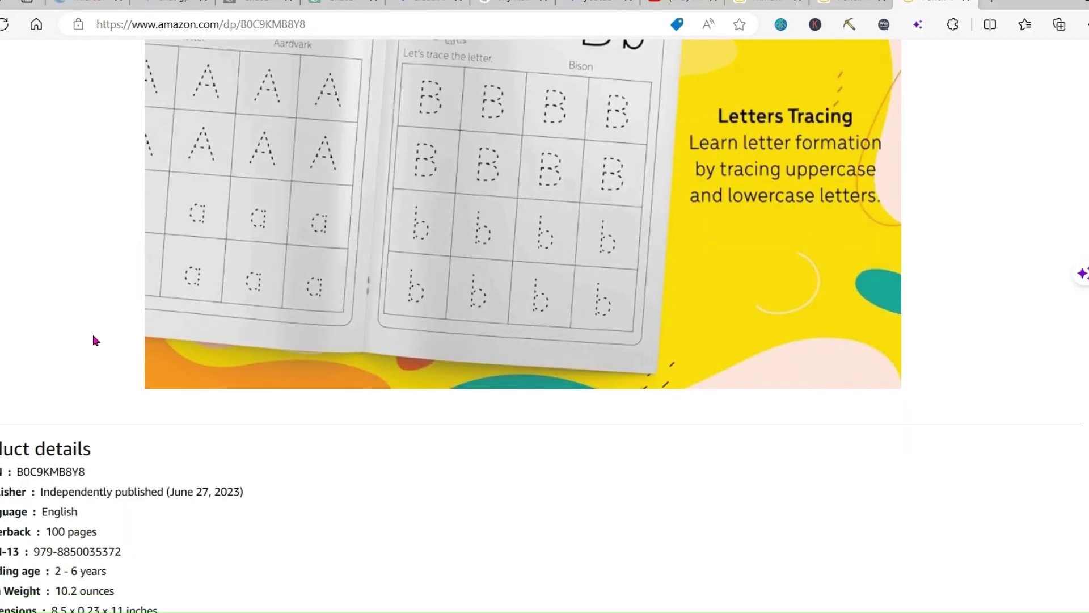
# Review the Amazon listing of "Pencil Control For Kids Ages 3-5", including its product details, cover and ratings
pyautogui.scroll(-2, 94, 340)
pyautogui.scroll(20, 95, 339)
pyautogui.scroll(20, 95, 339)
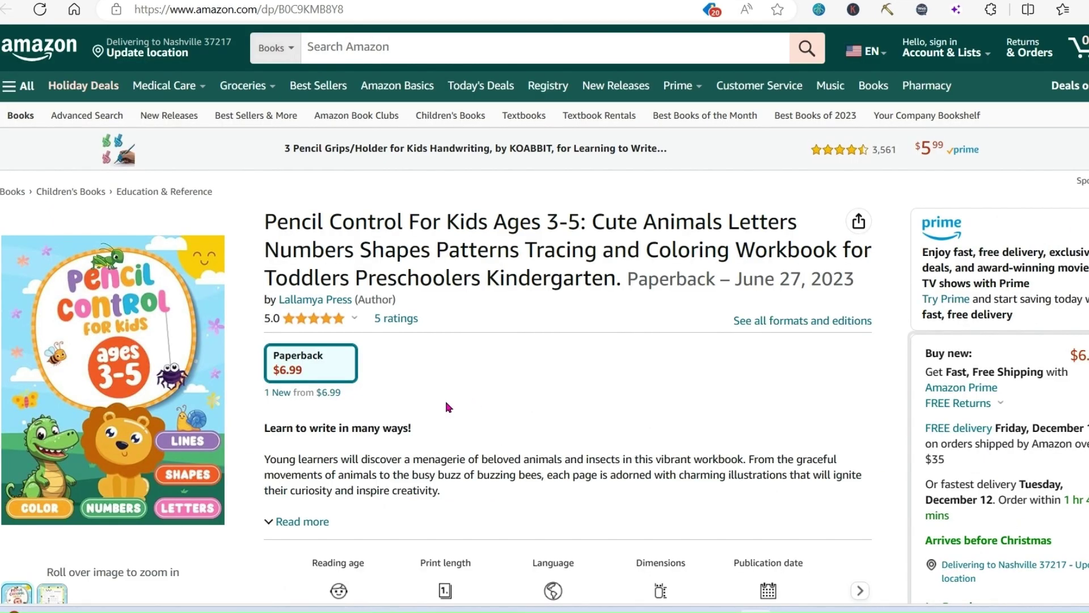
pyautogui.moveTo(91, 317)
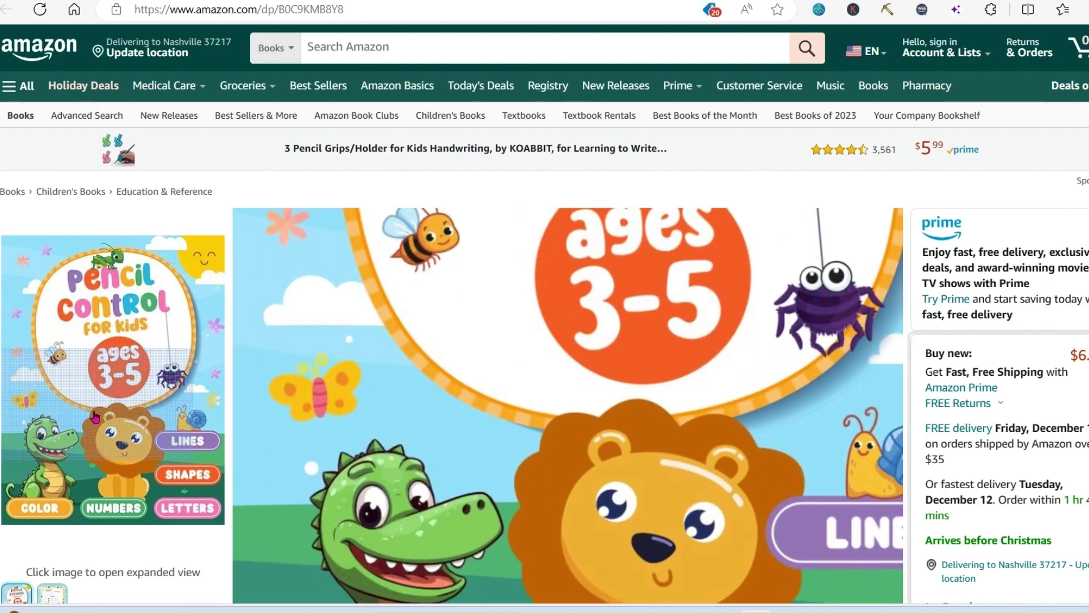
pyautogui.scroll(-1, 114, 401)
pyautogui.scroll(-5, 114, 401)
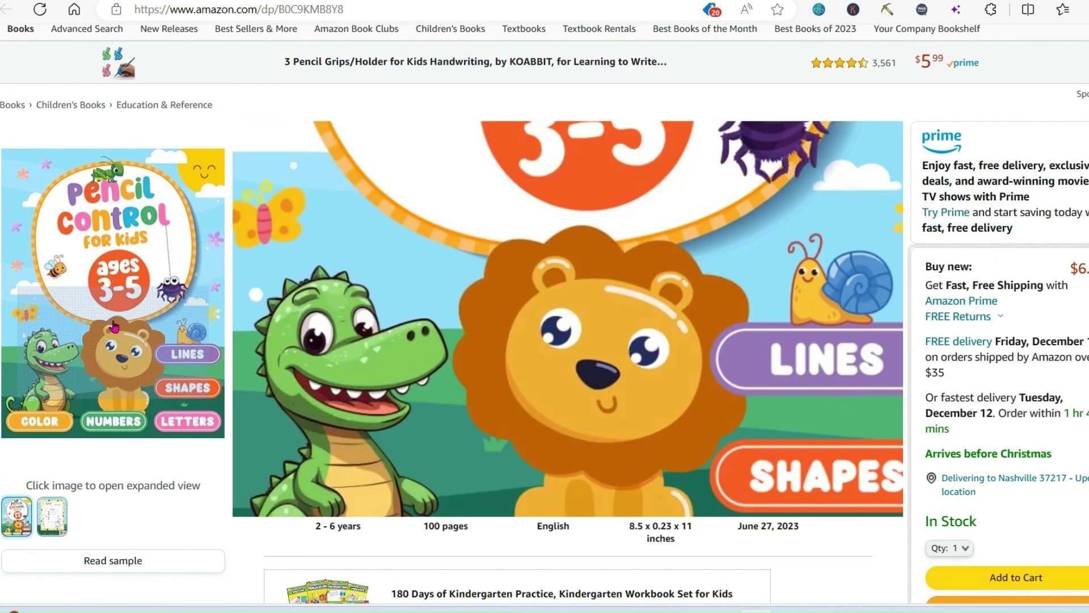
pyautogui.scroll(6, 107, 294)
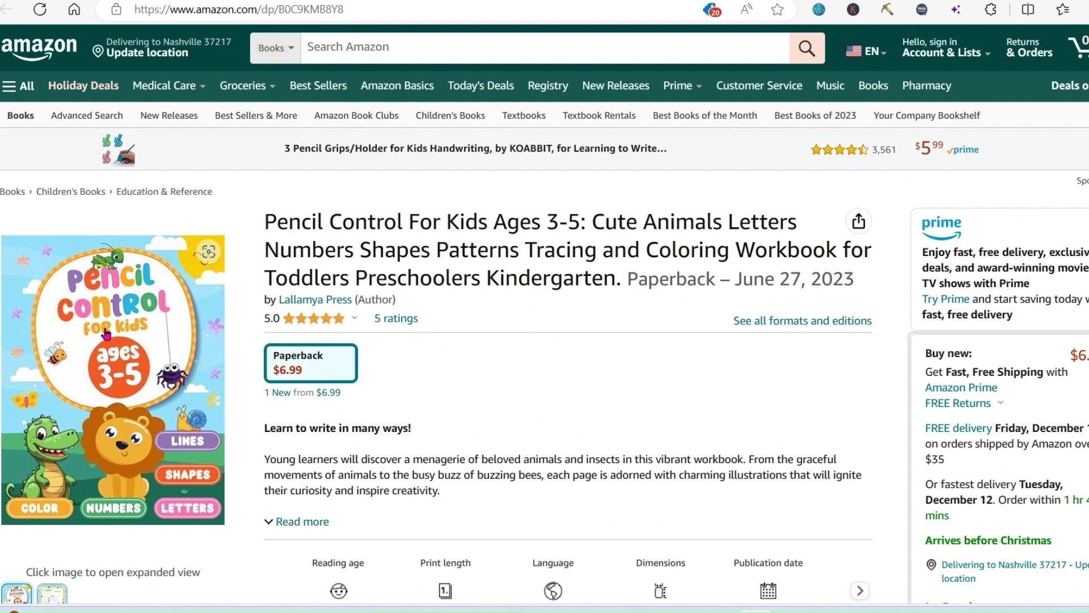
pyautogui.moveTo(309, 321)
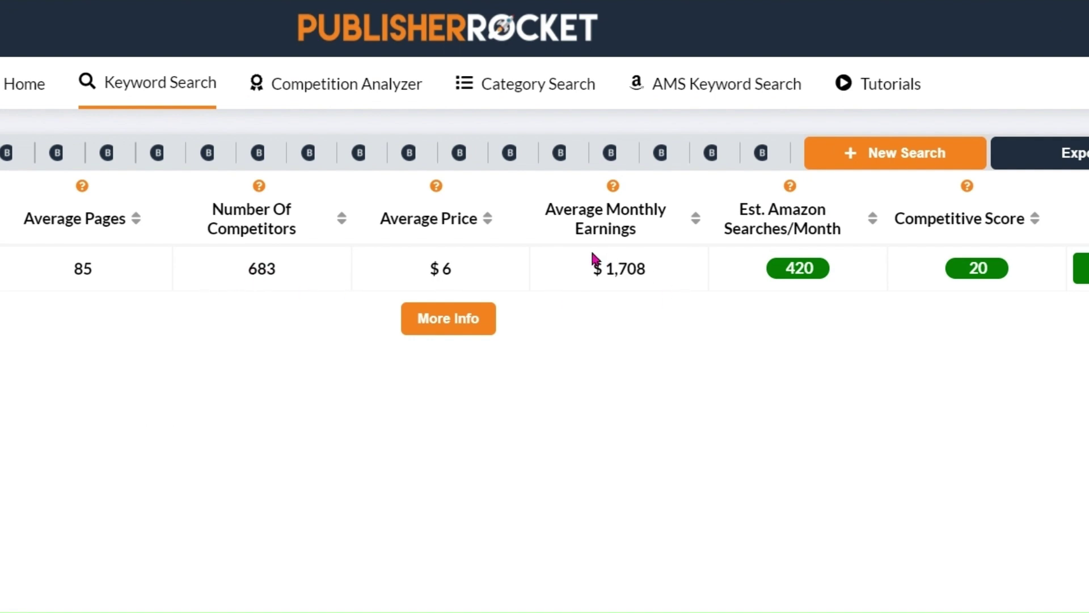
# Check the search volume and competitive score of the sensory coloring keyword and look through its competing books
pyautogui.moveTo(806, 265)
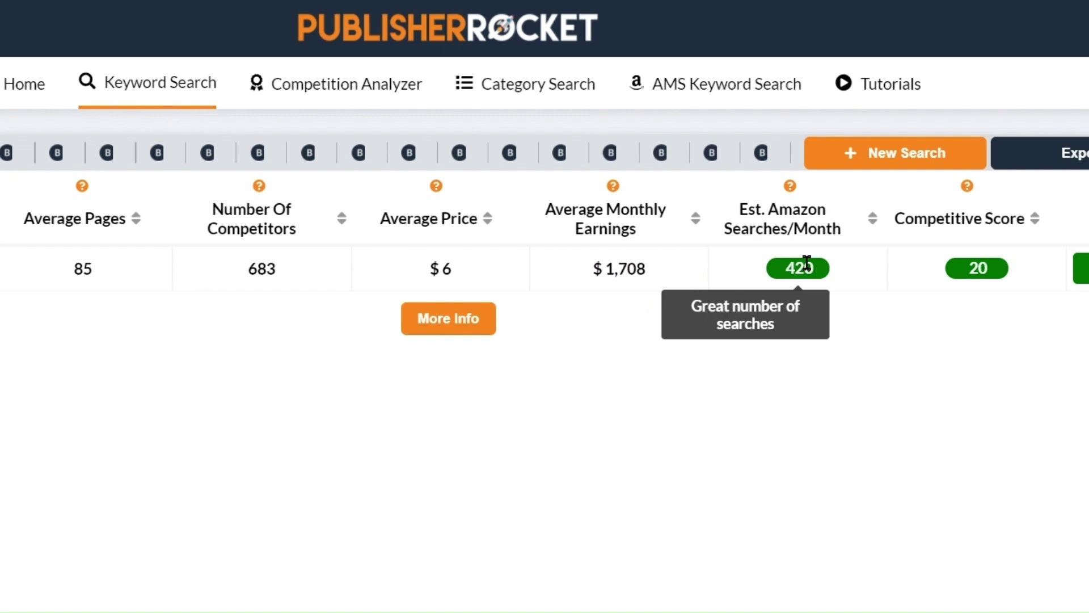
pyautogui.moveTo(973, 267)
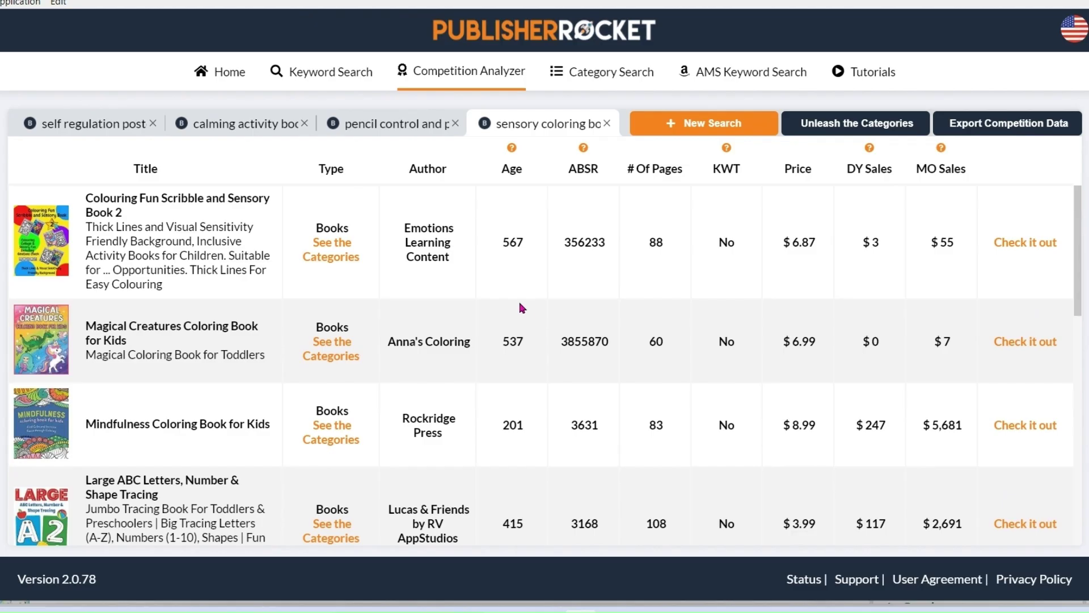
pyautogui.scroll(-5, 488, 294)
pyautogui.moveTo(41, 363)
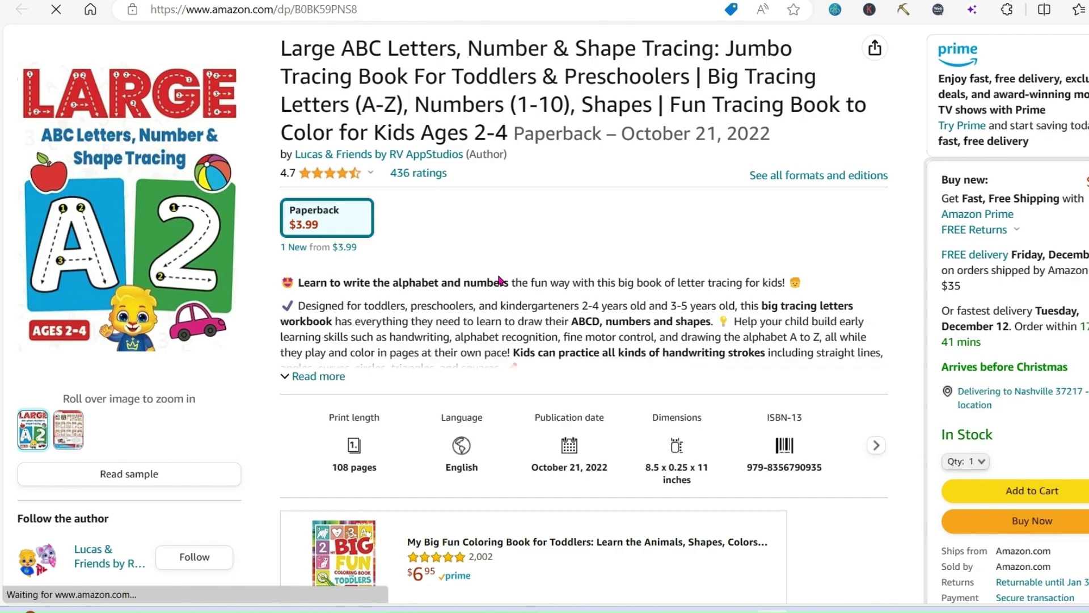
# Review the Amazon listing of "Large ABC Letters, Number & Shape Tracing", including its product details and cover, reloading the page
pyautogui.scroll(-10, 497, 271)
pyautogui.scroll(-15, 498, 278)
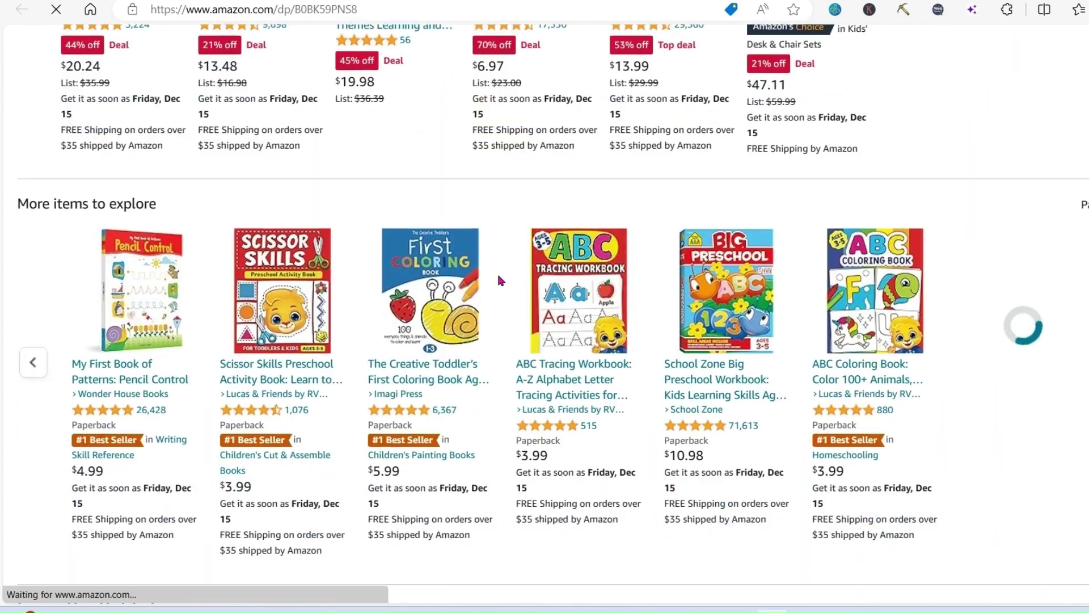
pyautogui.scroll(-10, 499, 279)
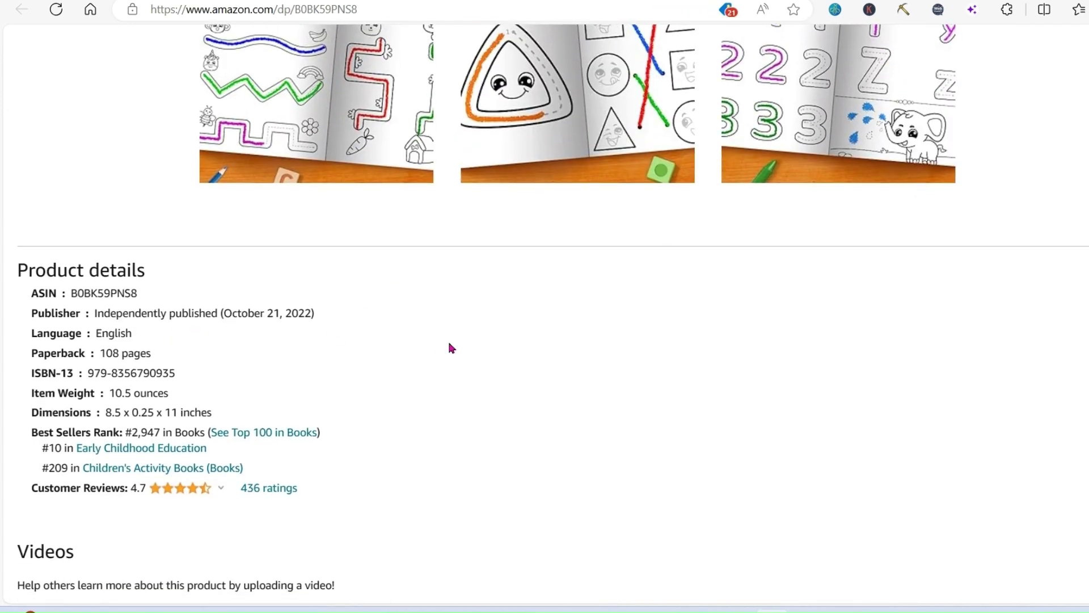
pyautogui.press('F5')
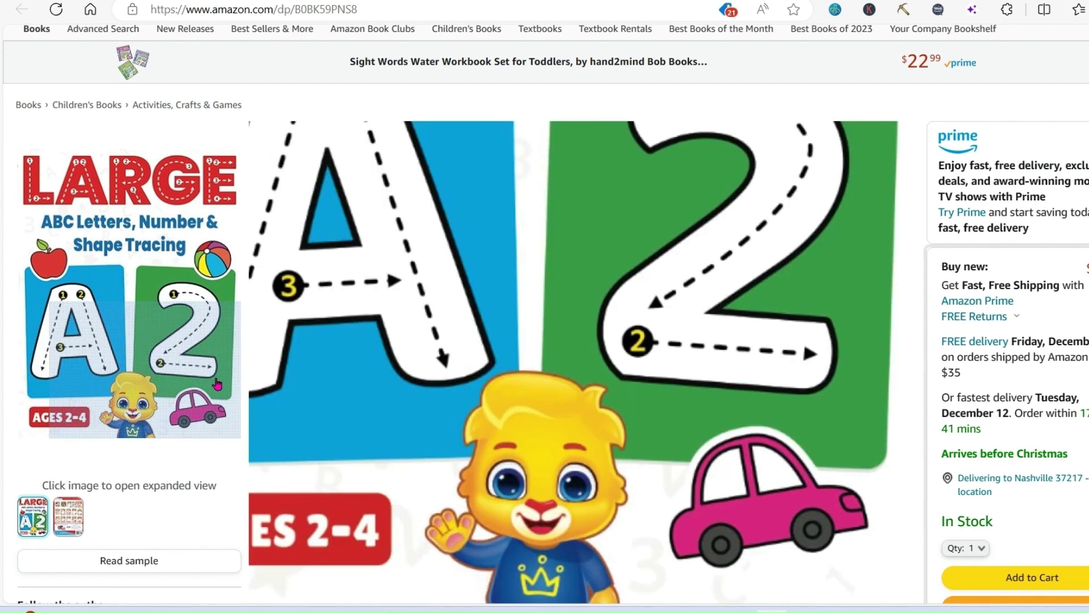
pyautogui.scroll(-15, 133, 387)
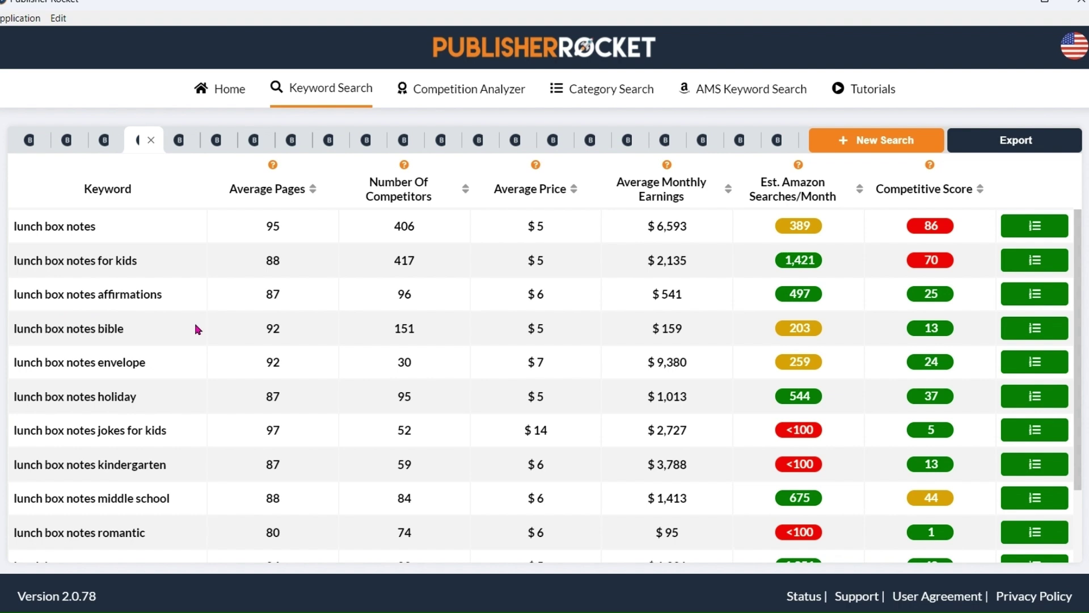
# Compare the earnings, search volumes and competitive scores of the "lunch box notes" keyword variations, including the sports and holiday ones
pyautogui.scroll(-3, 196, 328)
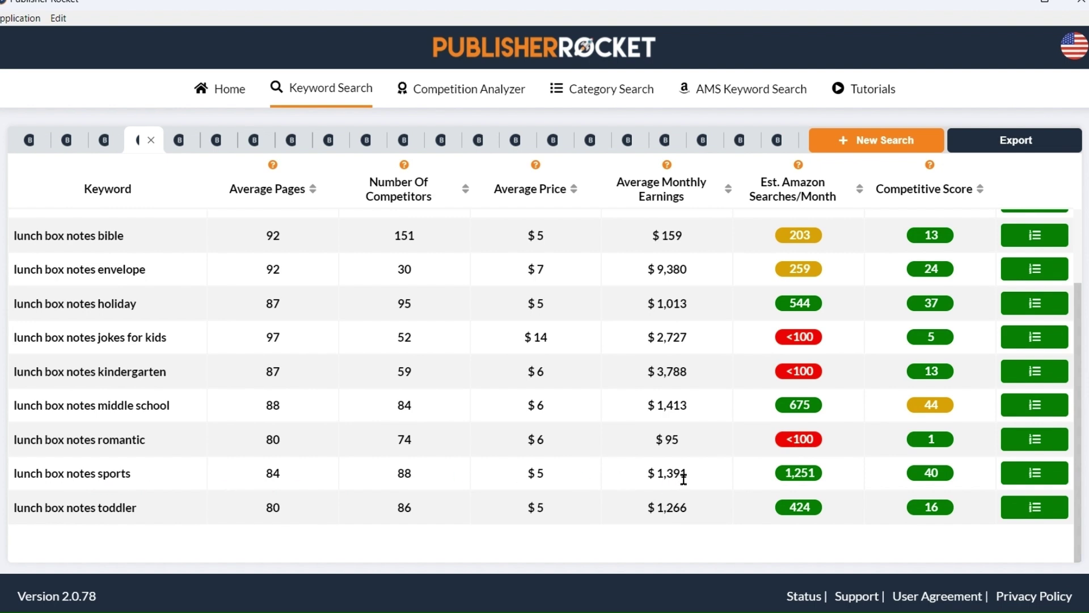
pyautogui.moveTo(819, 483)
pyautogui.moveTo(707, 558)
pyautogui.scroll(2, 730, 399)
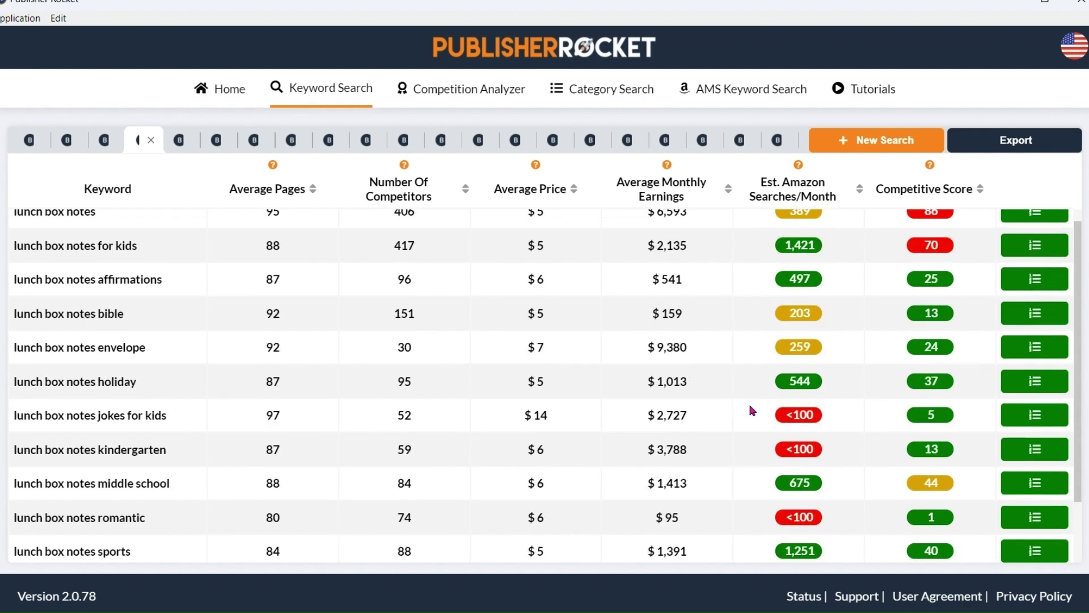
pyautogui.moveTo(792, 382)
pyautogui.scroll(1, 823, 387)
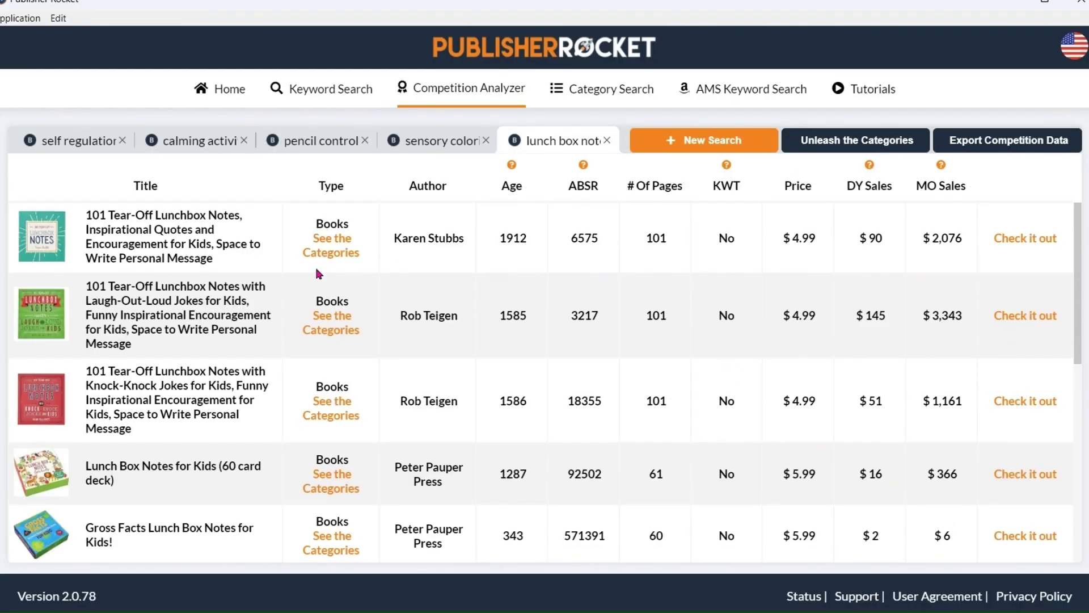
# Look through the competing books and covers in the competition results for the lunch box notes keyword
pyautogui.scroll(-3, 316, 274)
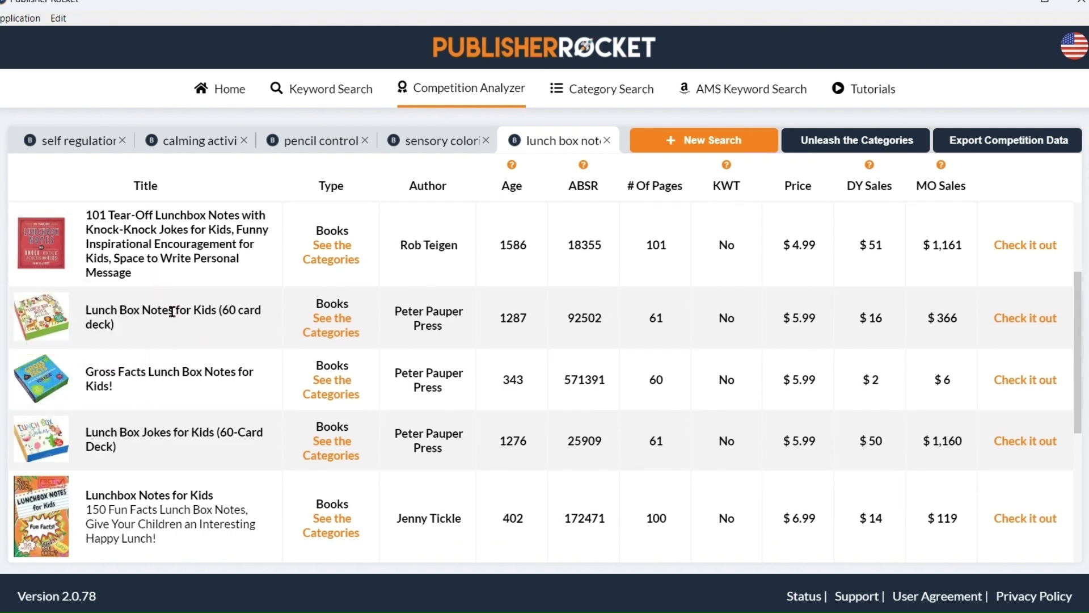
pyautogui.moveTo(42, 324)
pyautogui.moveTo(53, 519)
pyautogui.scroll(-2, 51, 519)
pyautogui.scroll(-2, 52, 519)
pyautogui.scroll(-3, 91, 494)
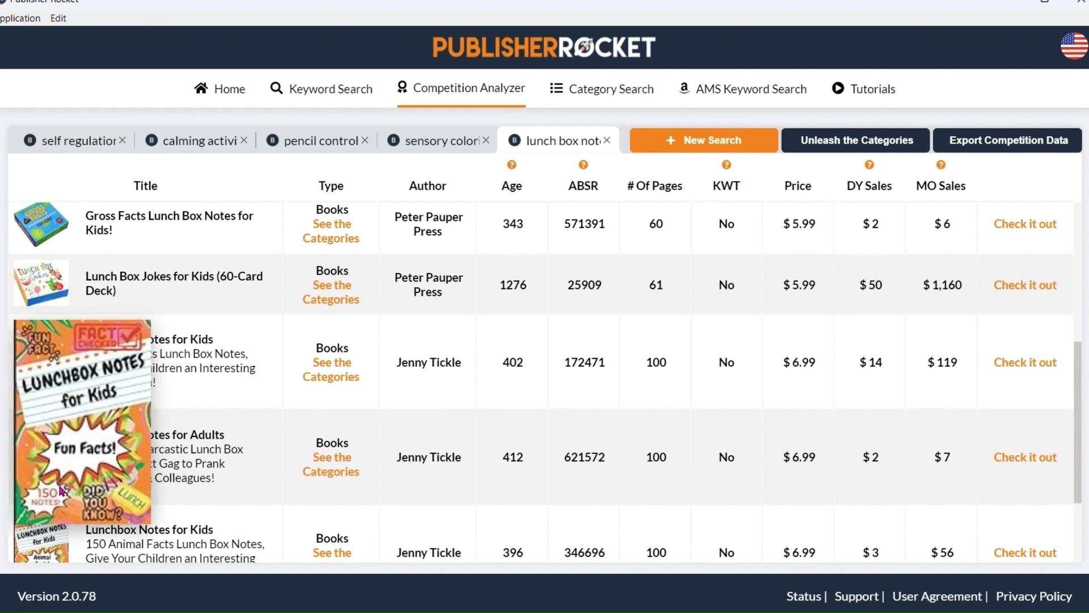
# Open the Amazon listing of "Lunchbox Notes for Kids: 150 Fun Facts Lunch Box Notes" and review it
pyautogui.click(1011, 368)
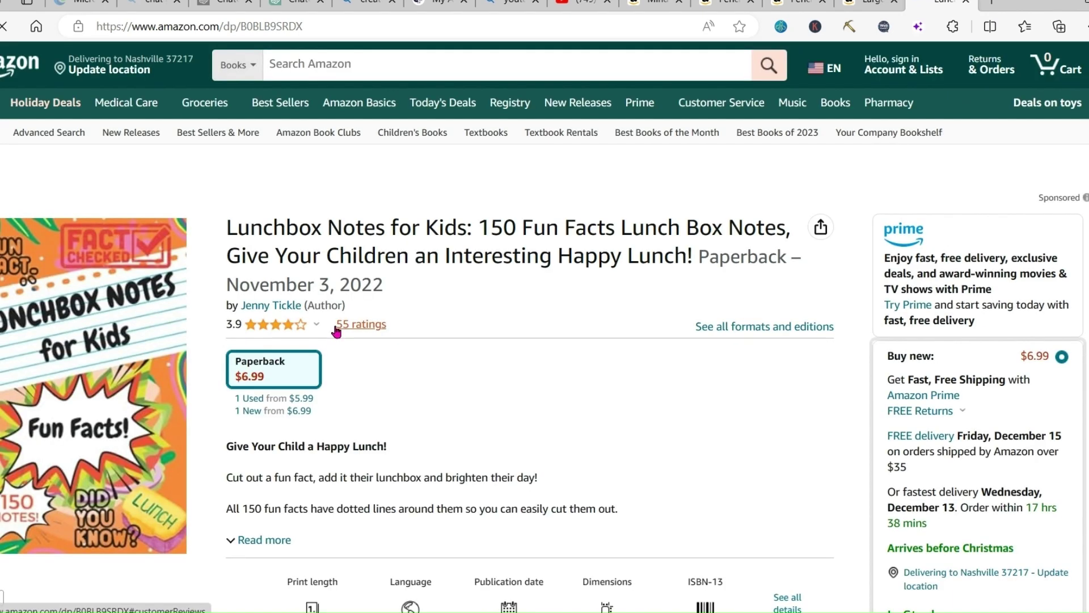
pyautogui.scroll(-10, 335, 326)
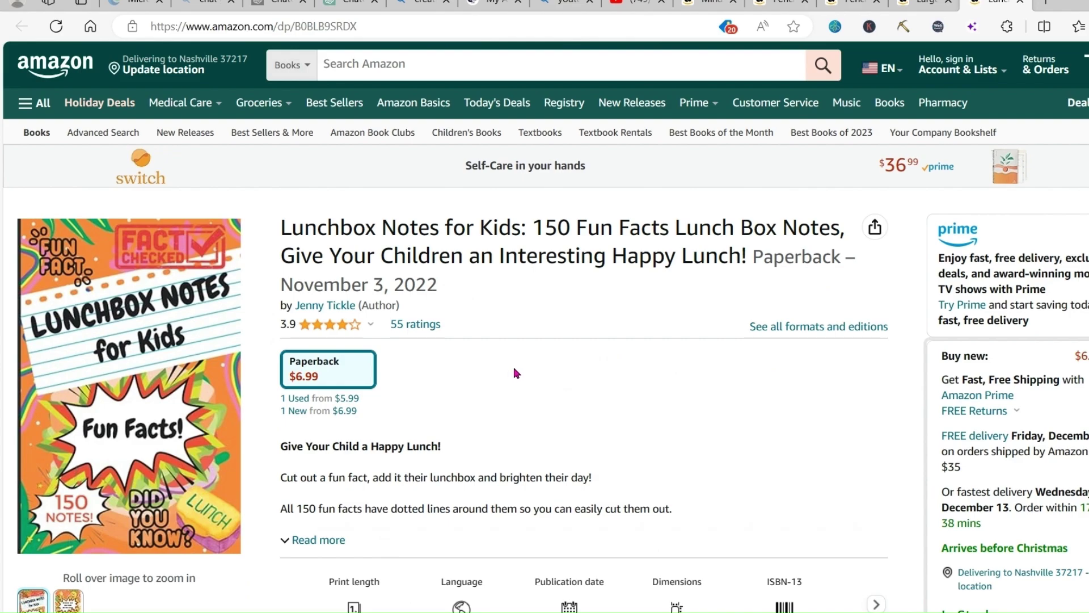
# Switch to Publisher Rocket, analyze the competition for "daily mass readings 2024" and inspect the competing book covers
pyautogui.hotkey('alt', 'Tab')
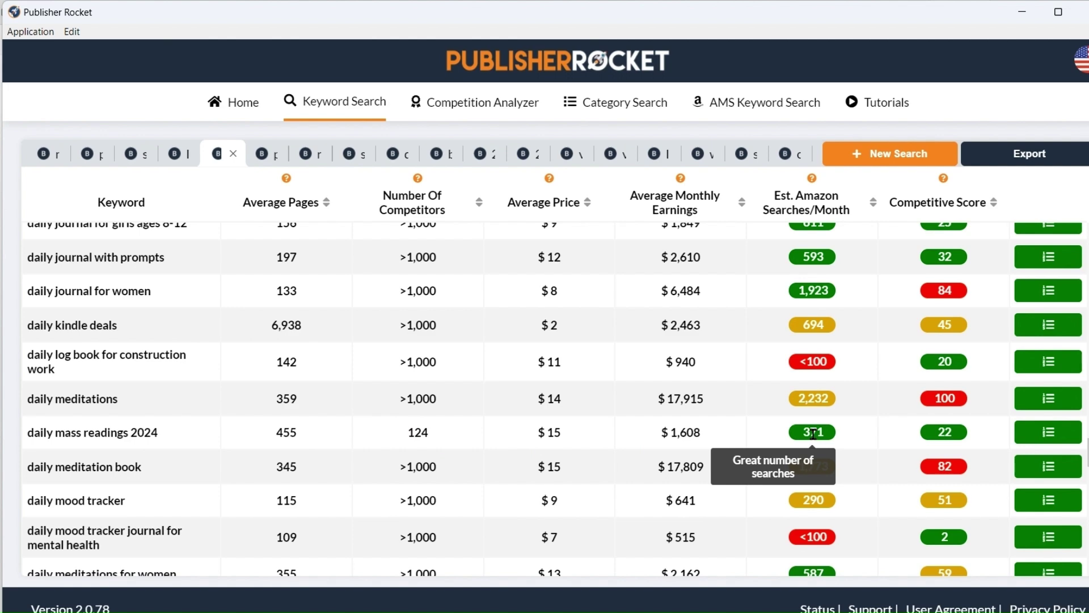
pyautogui.click(1035, 439)
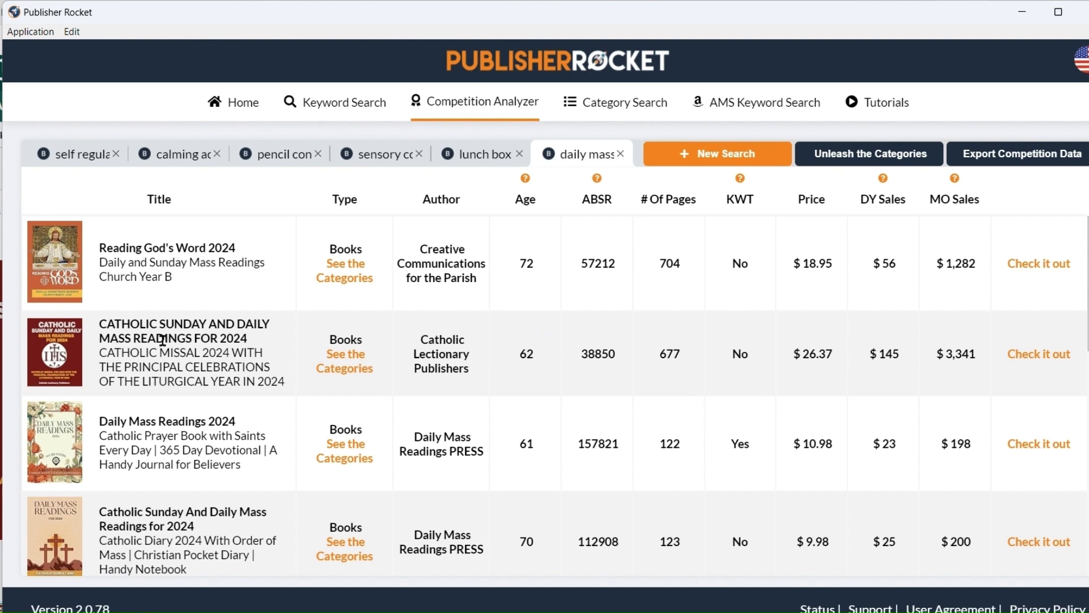
pyautogui.moveTo(89, 363)
# Open the Amazon listing of "Catholic Sunday and Daily Mass Readings for 2024" and review its product details
pyautogui.click(1013, 358)
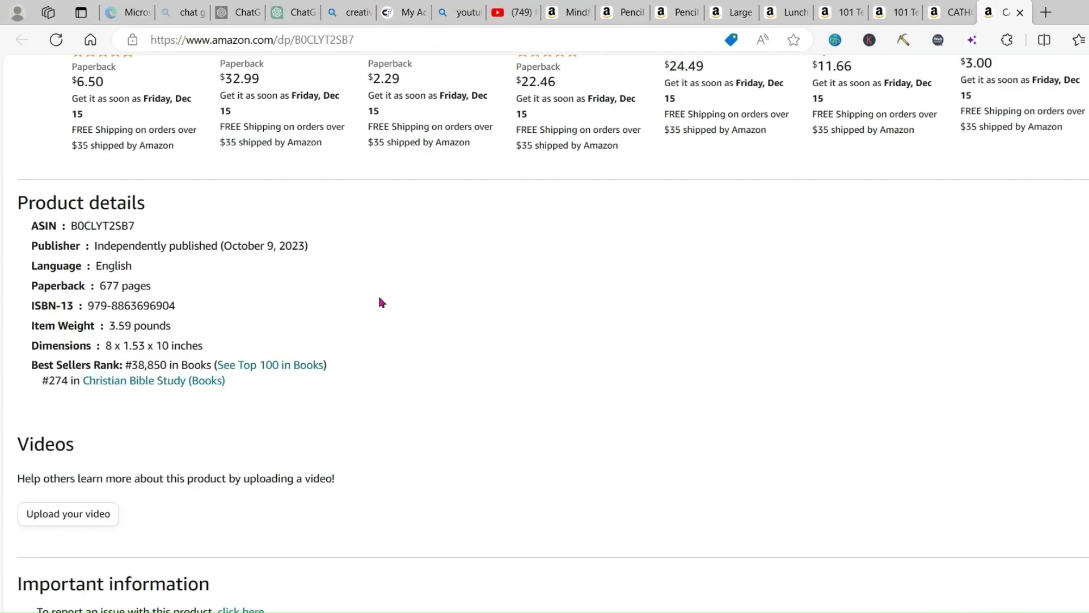
pyautogui.scroll(5, 479, 363)
pyautogui.scroll(15, 485, 379)
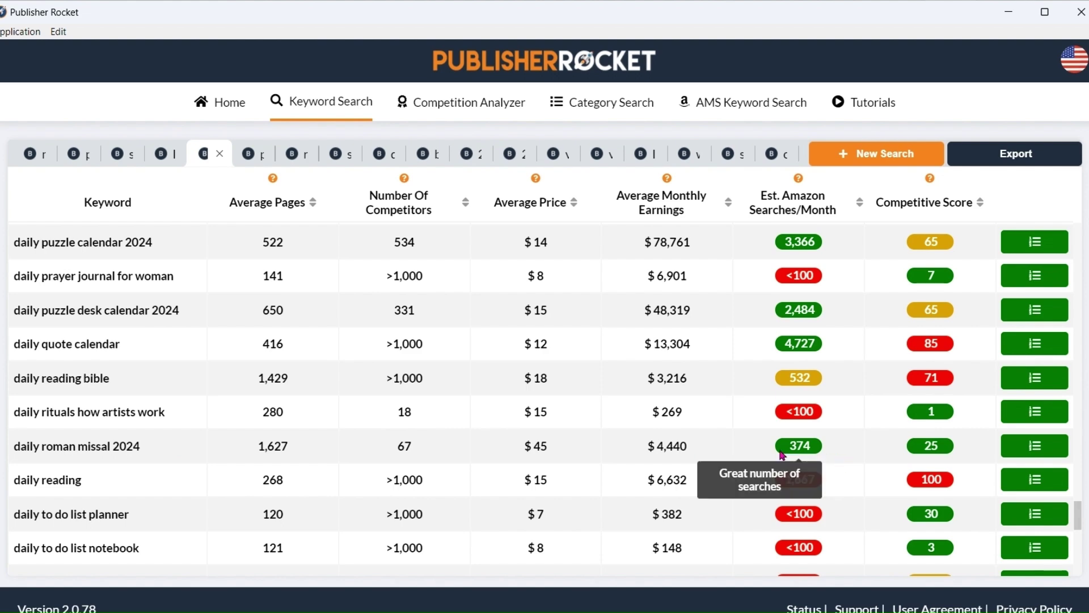
# Analyze the competition for the keyword "daily roman missal 2024" and look through the competing books
pyautogui.click(1023, 442)
pyautogui.scroll(-10, 132, 536)
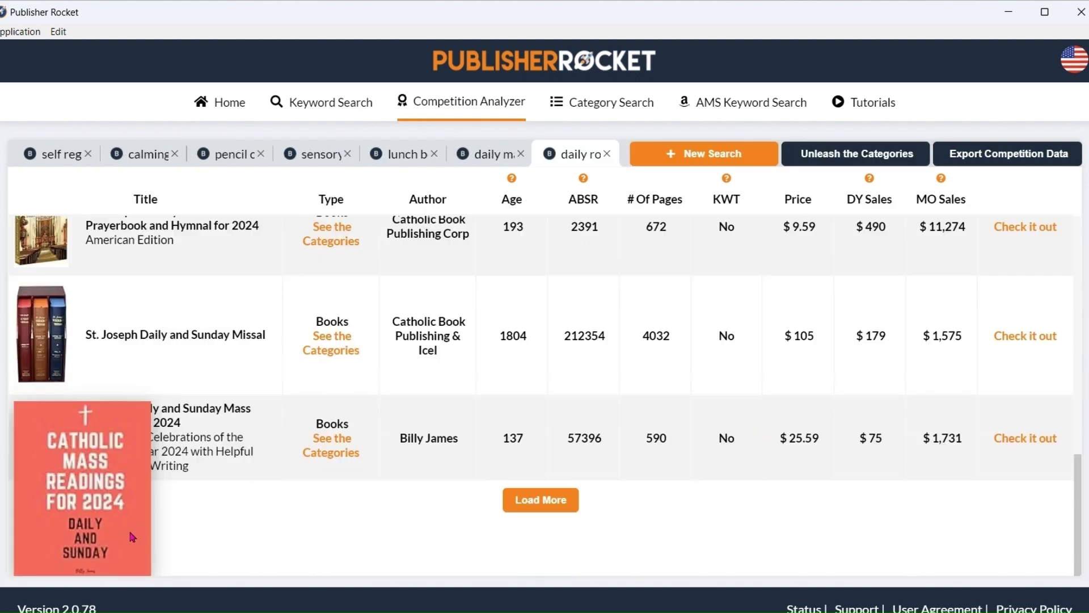
# Open the Amazon listing of "Catholic Daily and Sunday Mass Readings for 2024" and review its product details and publisher content
pyautogui.scroll(1, 903, 485)
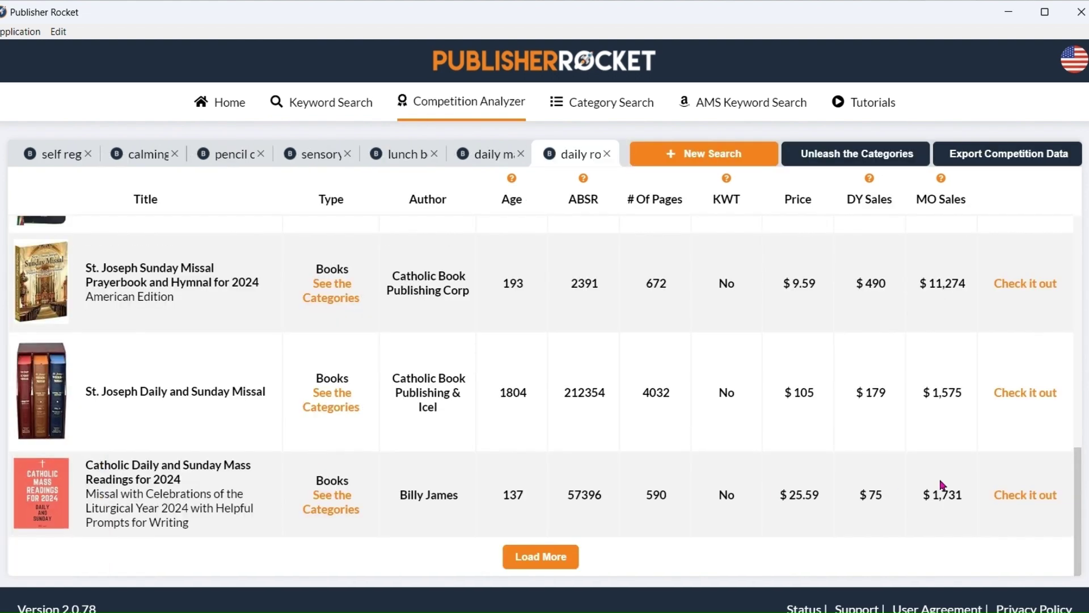
pyautogui.click(1003, 492)
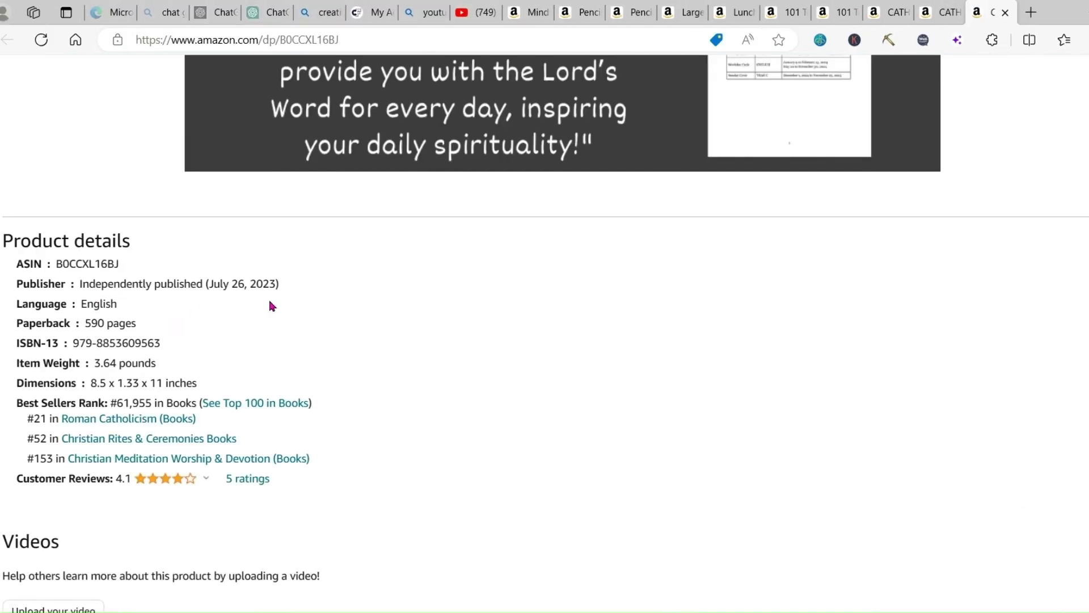
pyautogui.scroll(15, 428, 342)
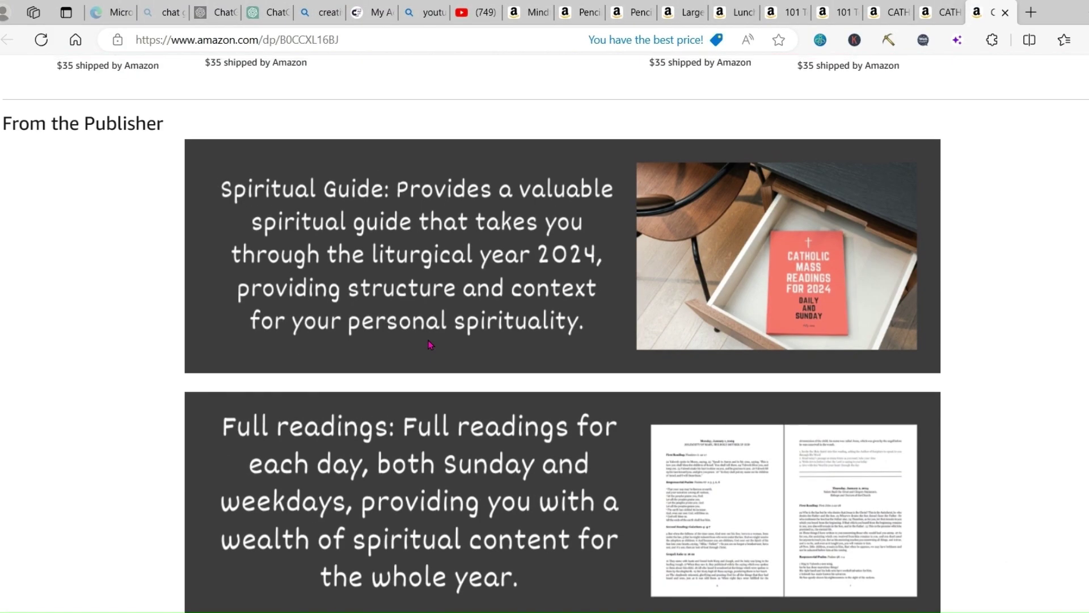
pyautogui.scroll(20, 430, 344)
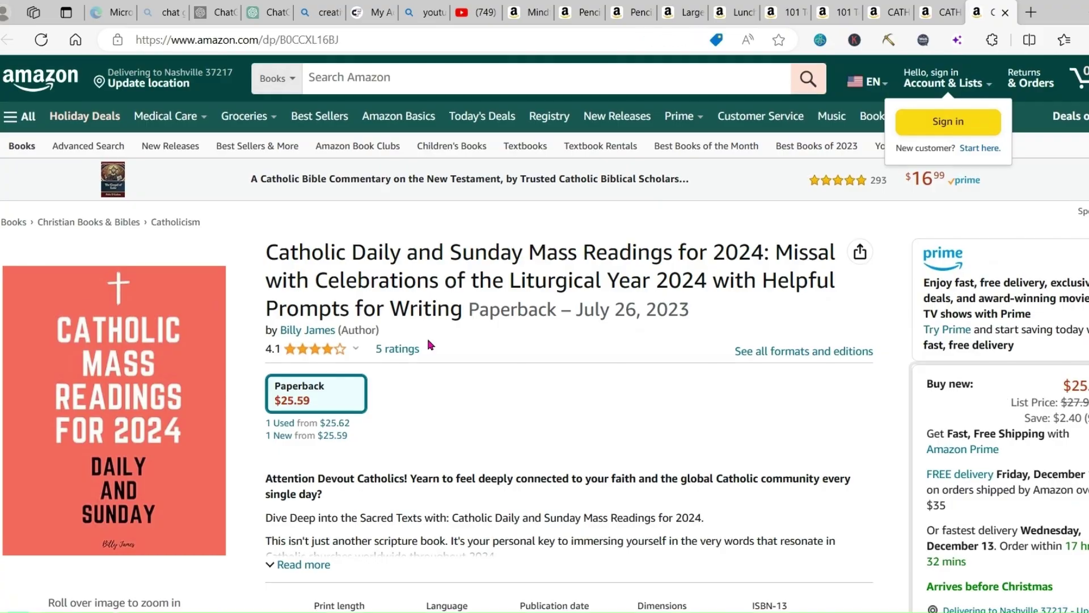
# Switch to Publisher Rocket, analyze the competition for the keyword "daily journal with prompts" and look through the competing journals
pyautogui.hotkey('alt', 'Tab')
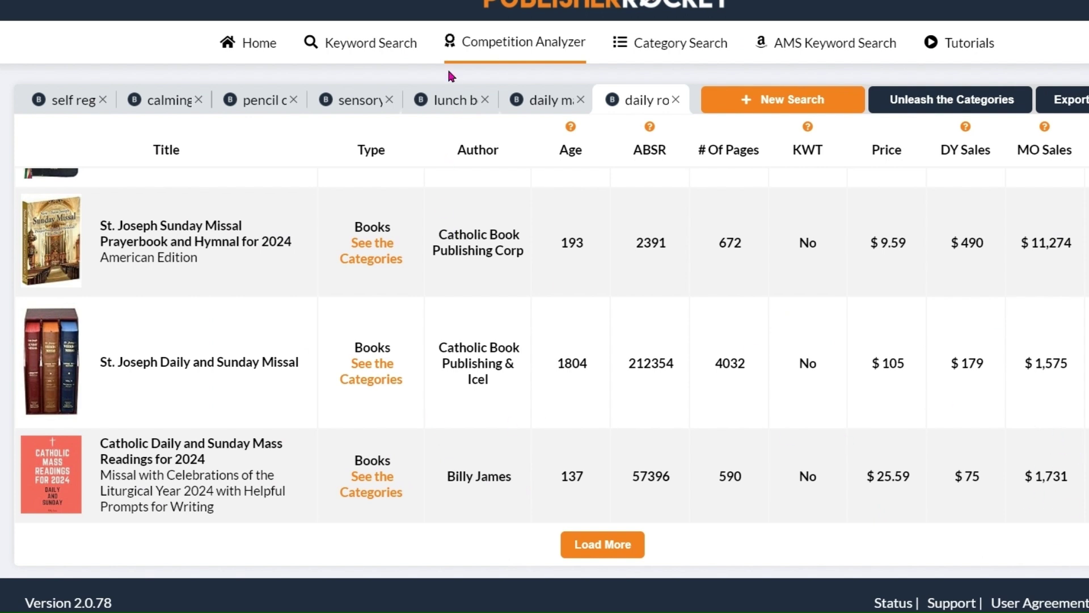
pyautogui.click(364, 43)
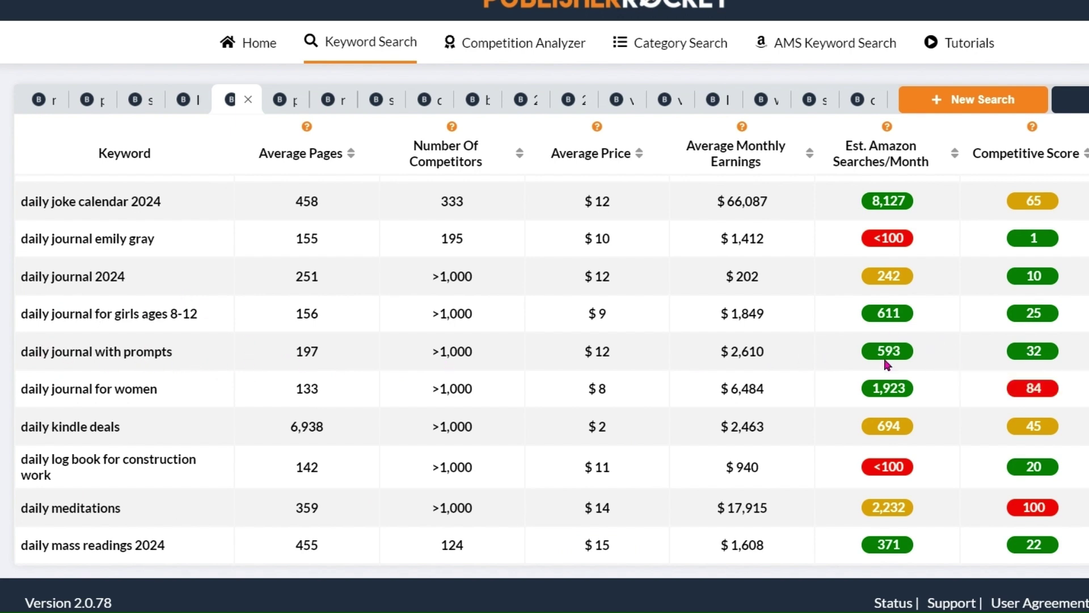
pyautogui.moveTo(912, 326)
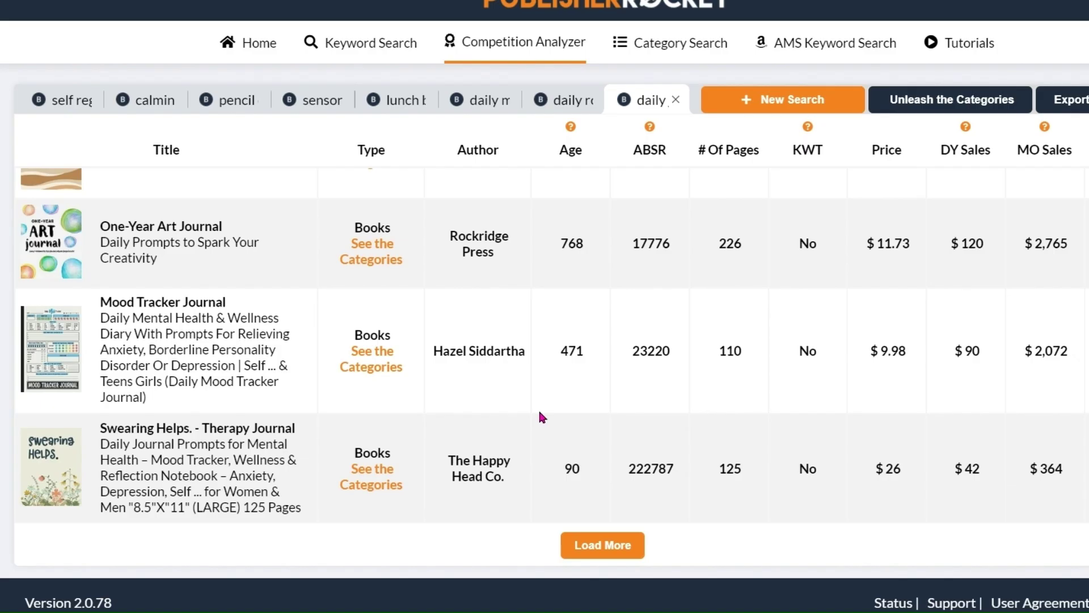
pyautogui.scroll(10, 537, 407)
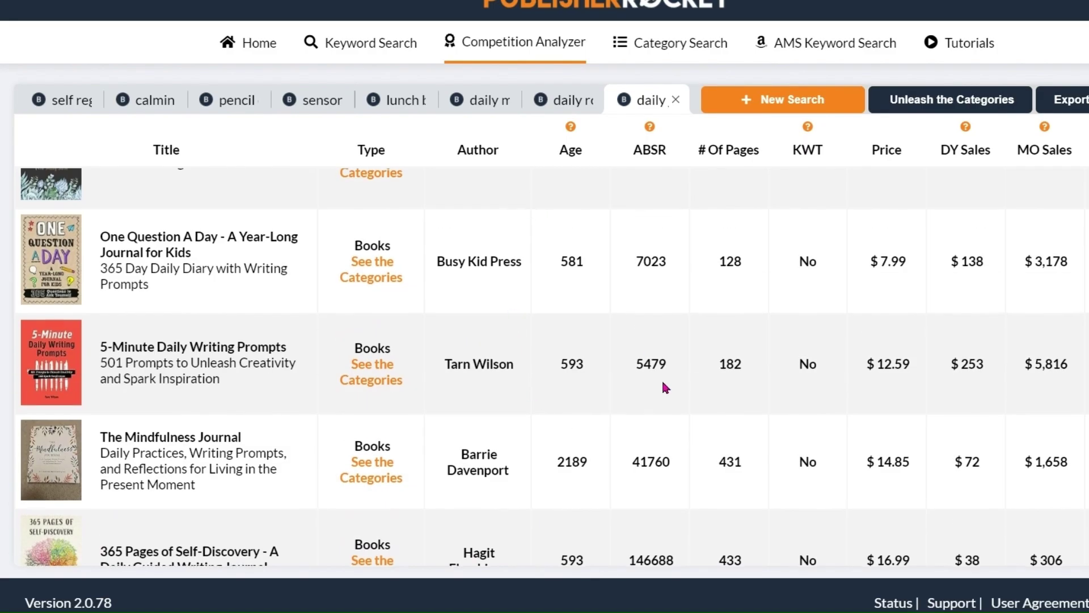
pyautogui.scroll(2, 582, 313)
pyautogui.scroll(2, 572, 312)
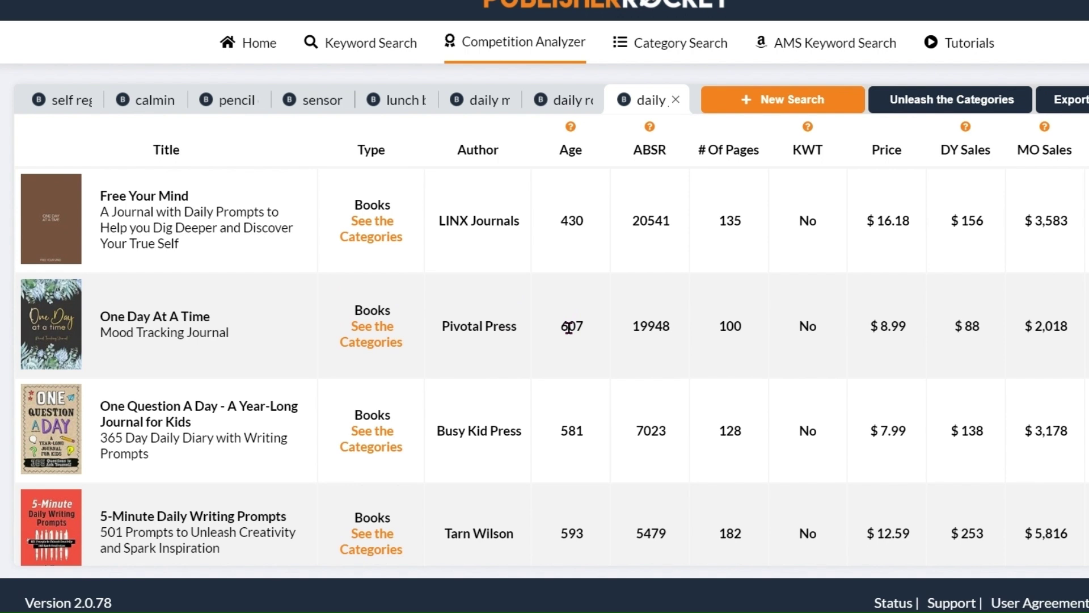
pyautogui.scroll(-2, 549, 395)
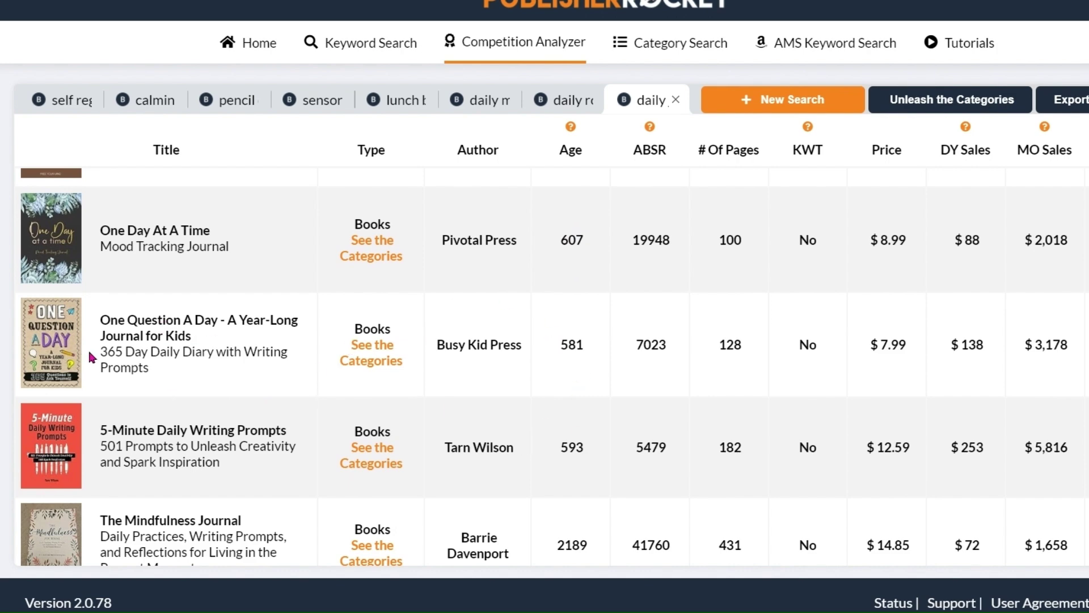
pyautogui.moveTo(48, 356)
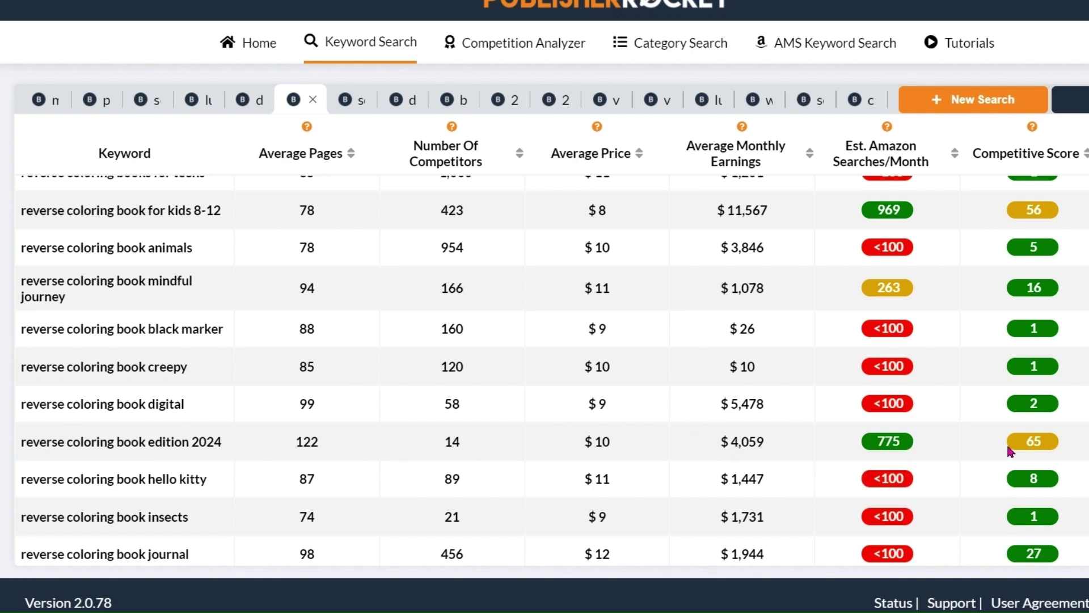
# Analyze the competition for "reverse coloring book edition 2024" and review the Amazon listing of "The Antistress Reverse Coloring Book: Don't be afraid to draw lines!"
pyautogui.moveTo(1024, 446)
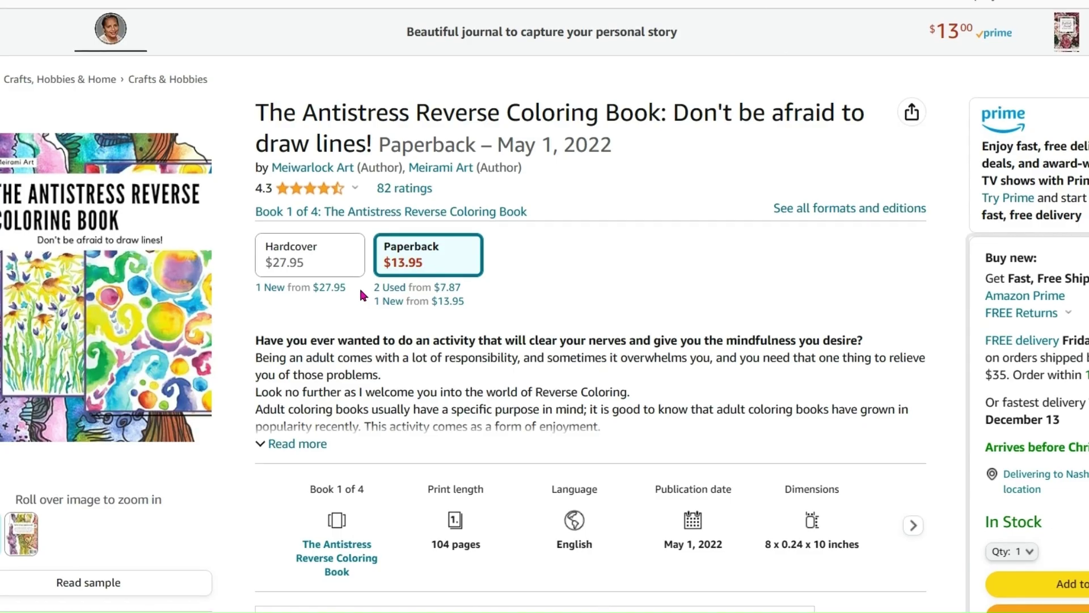
pyautogui.moveTo(26, 250)
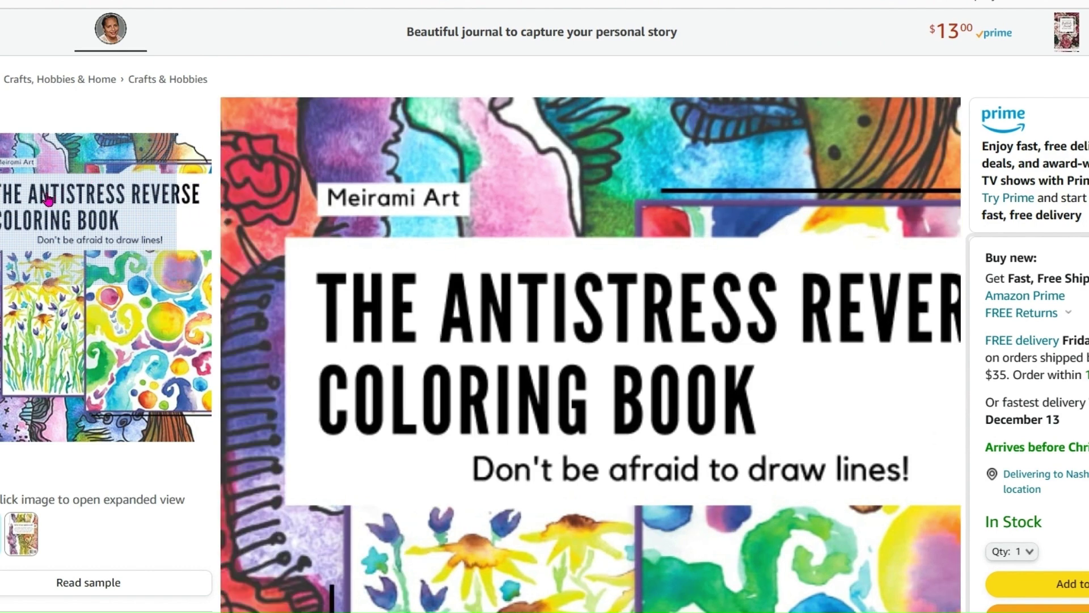
pyautogui.scroll(1, 118, 212)
pyautogui.scroll(1, 118, 213)
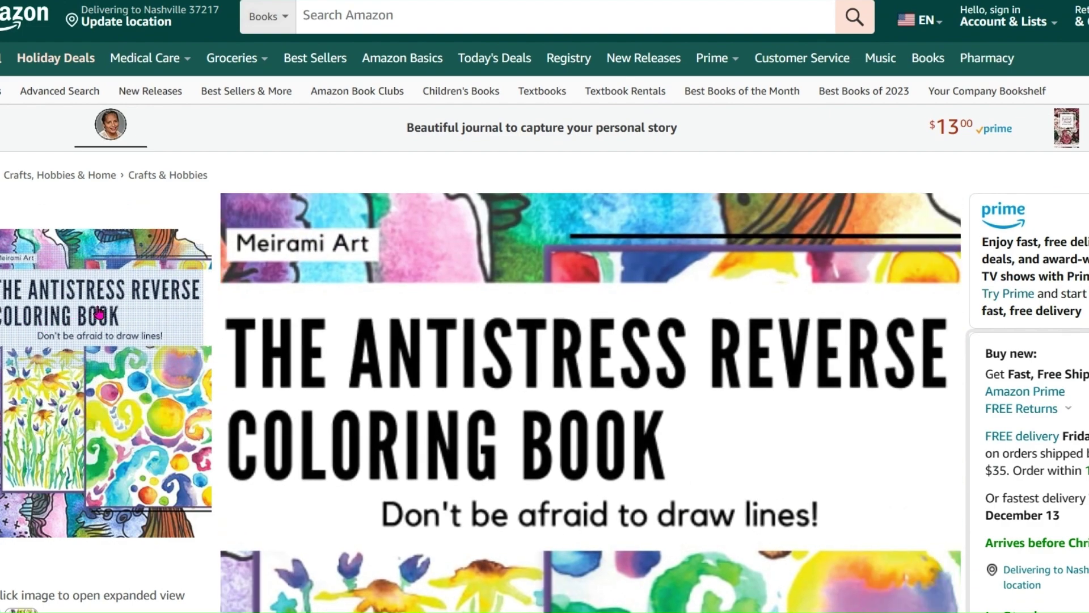
pyautogui.scroll(-3, 100, 312)
pyautogui.scroll(-20, 111, 328)
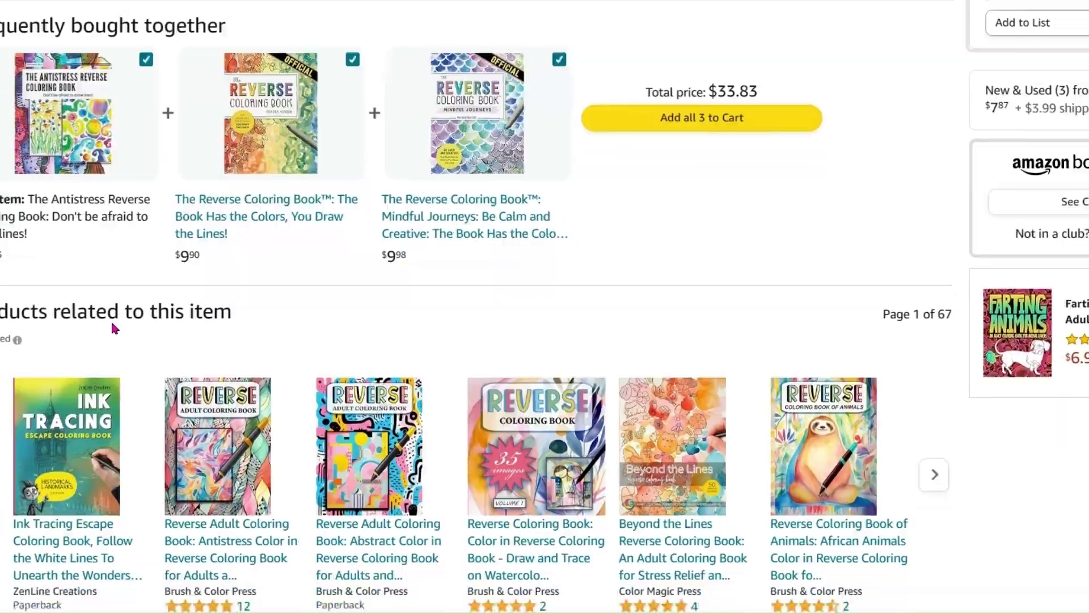
pyautogui.scroll(-5, 358, 246)
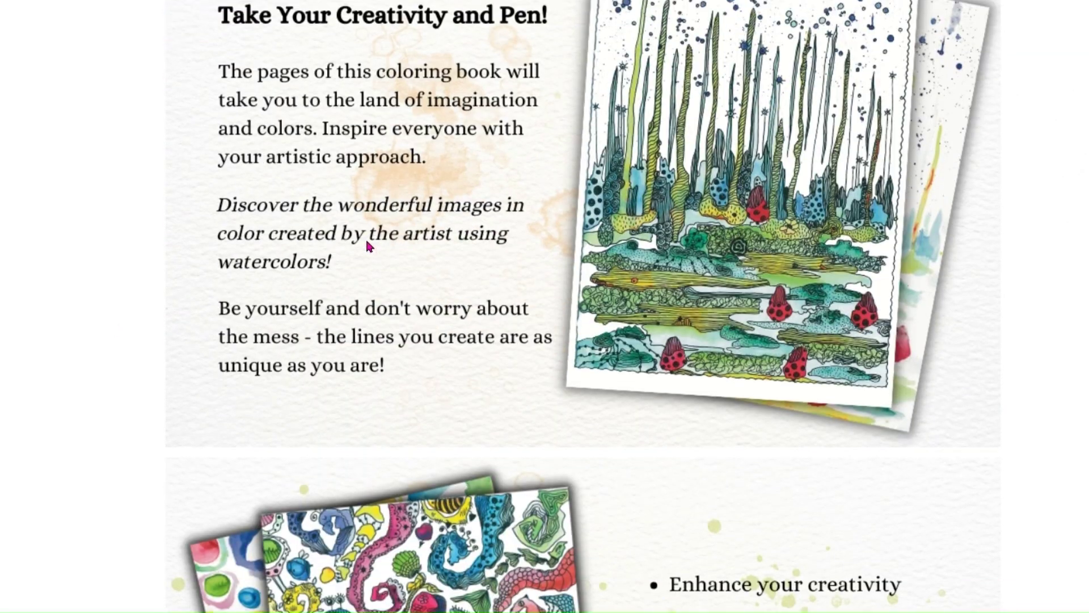
pyautogui.scroll(-1, 305, 437)
pyautogui.scroll(-5, 305, 437)
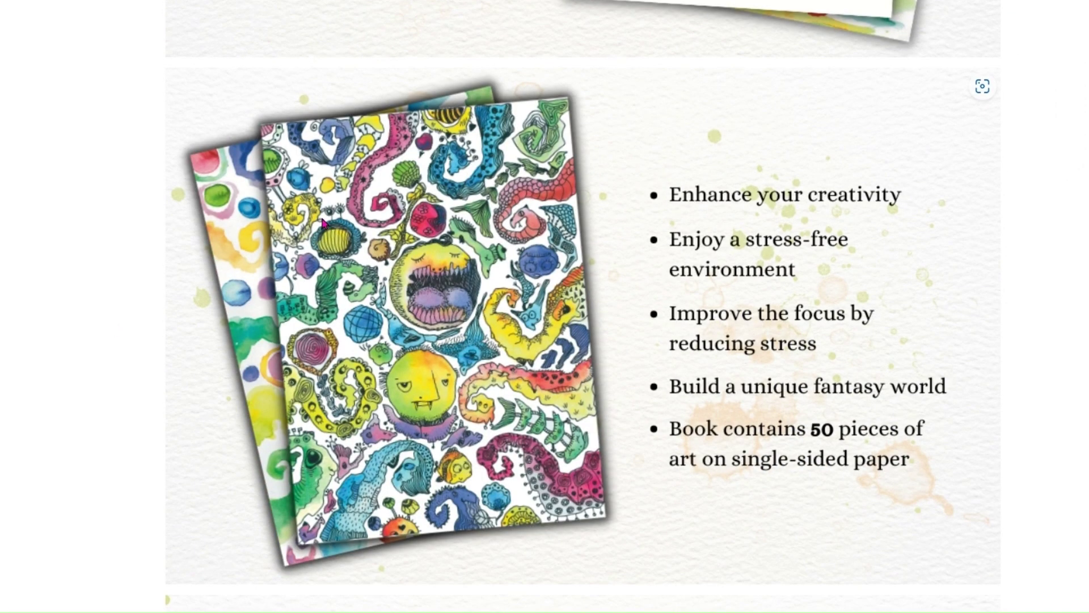
pyautogui.scroll(-5, 565, 377)
pyautogui.scroll(-10, 324, 292)
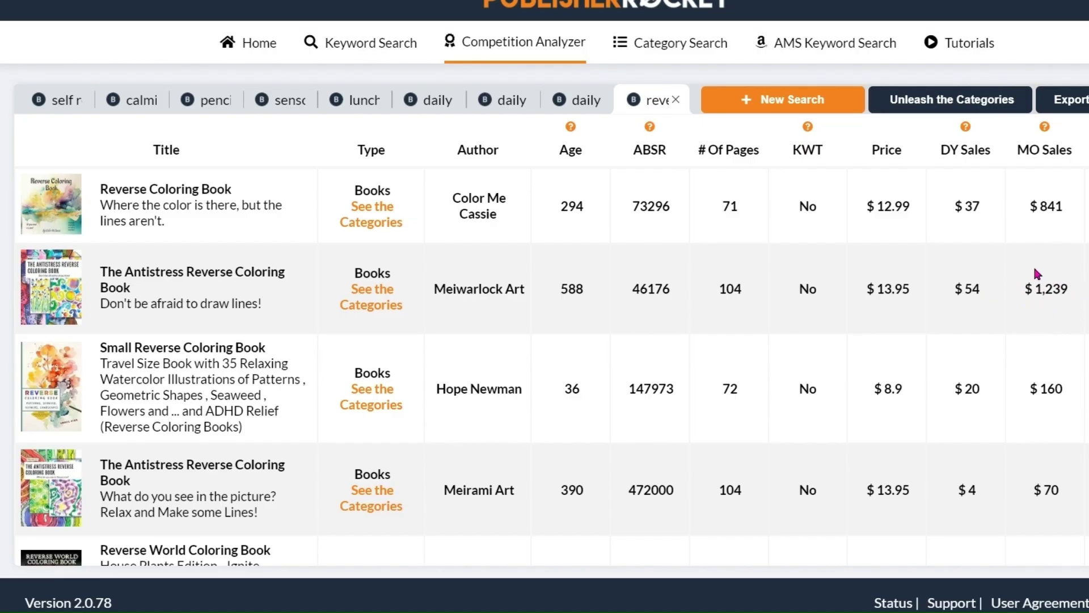
# Inspect the competing reverse coloring books in Publisher Rocket and examine the metrics of the related reverse coloring book keywords
pyautogui.scroll(-2, 30, 313)
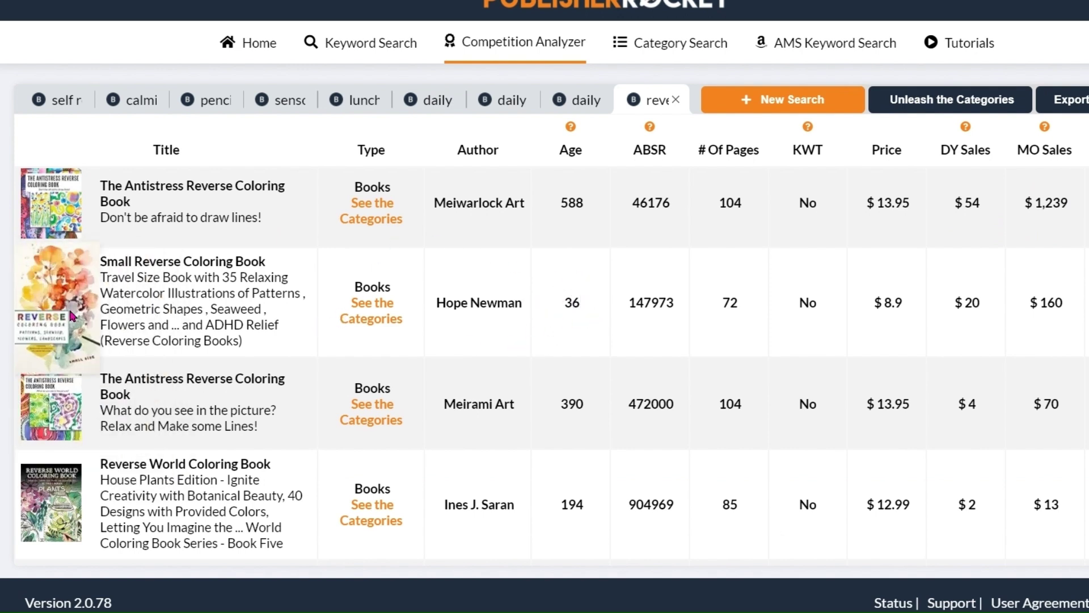
pyautogui.moveTo(72, 316)
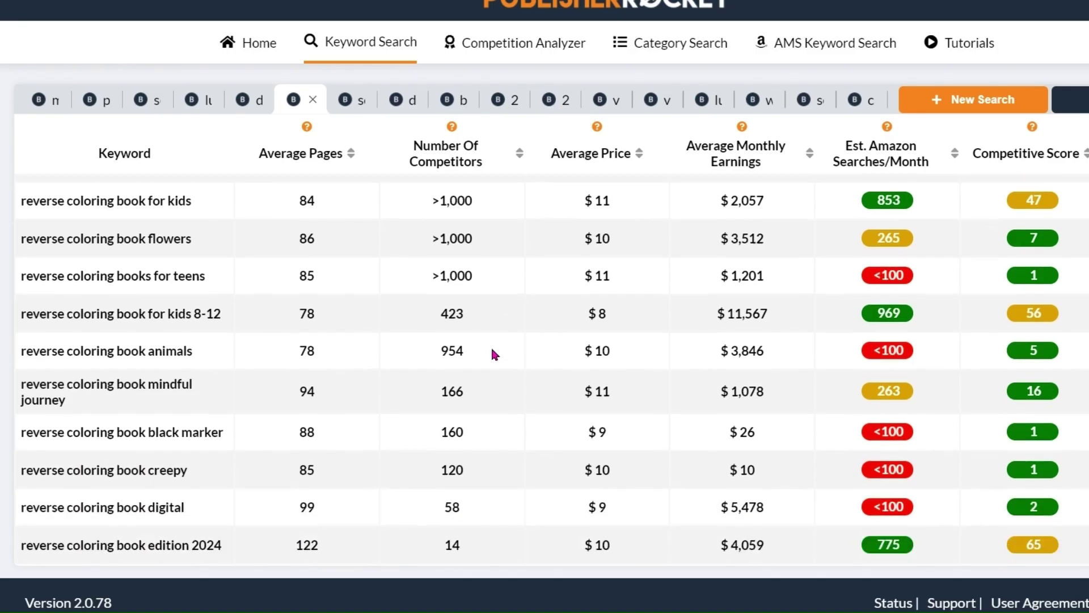
pyautogui.scroll(-1, 492, 350)
pyautogui.scroll(-5, 464, 295)
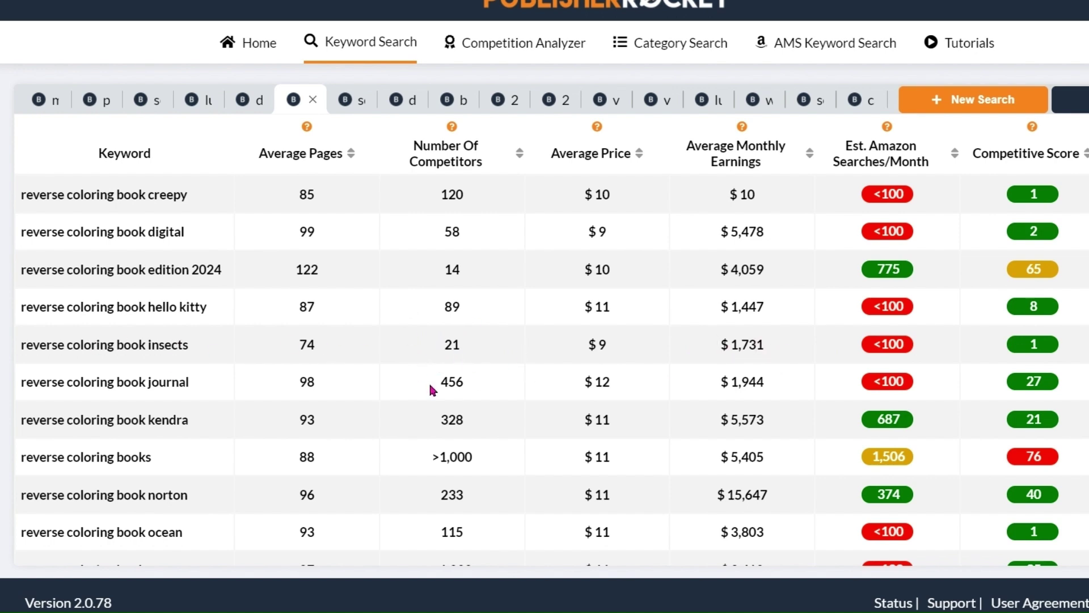
pyautogui.scroll(6, 51, 398)
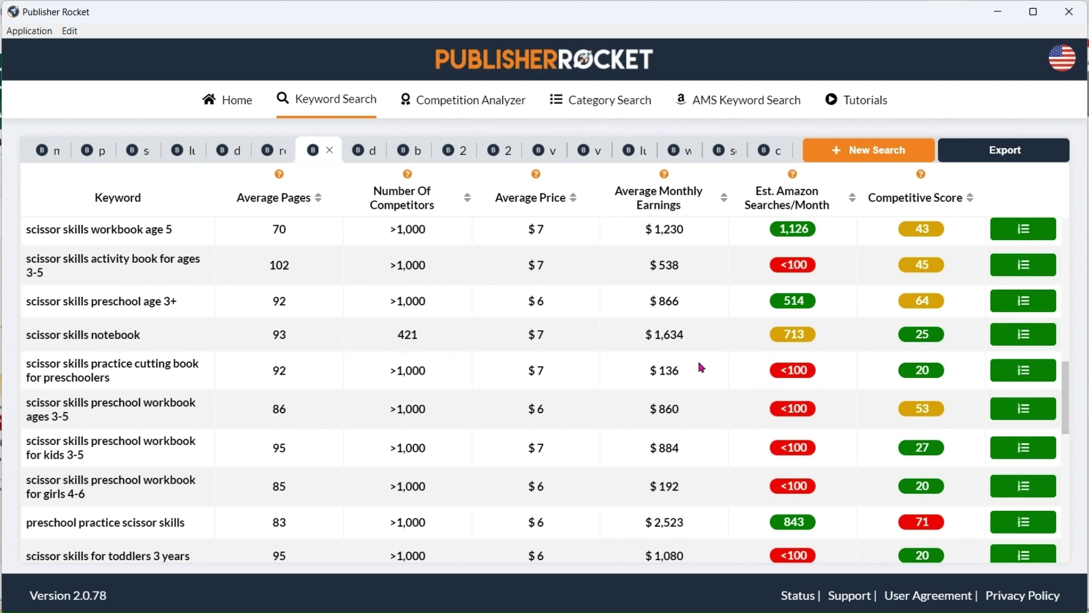
# Examine the scissor skills keyword metrics, analyze the competition for "scissor skills notebook" and look through the competing books
pyautogui.moveTo(802, 338)
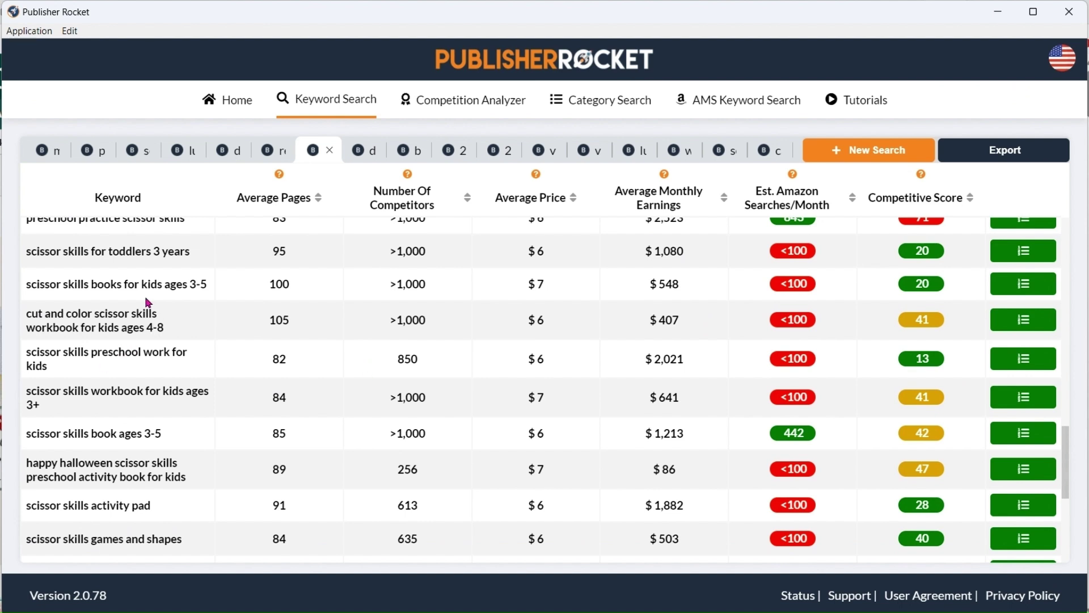
pyautogui.scroll(-2, 149, 302)
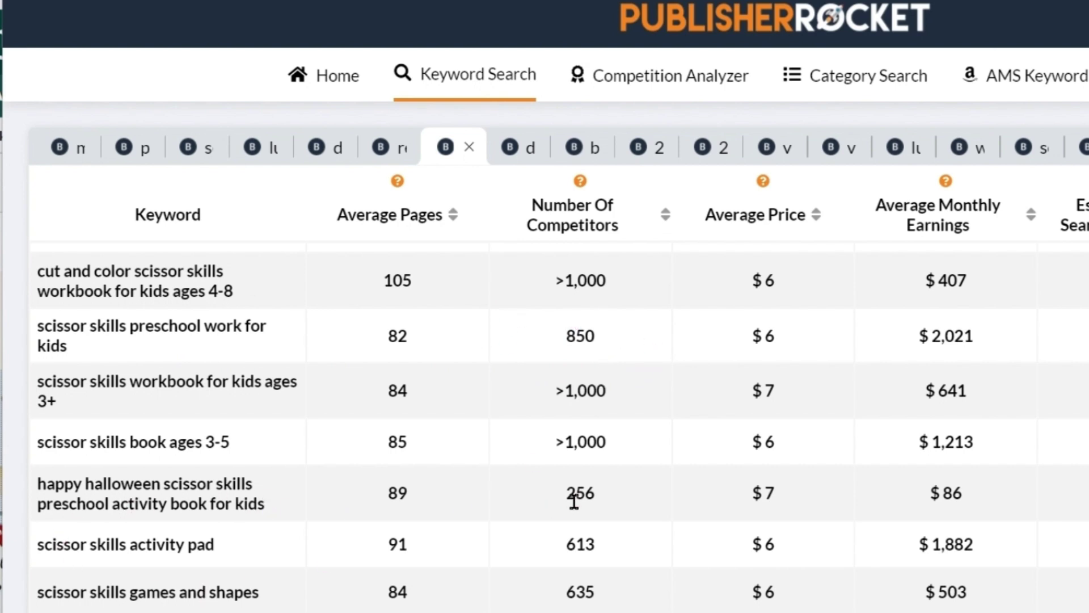
pyautogui.scroll(-2, 659, 578)
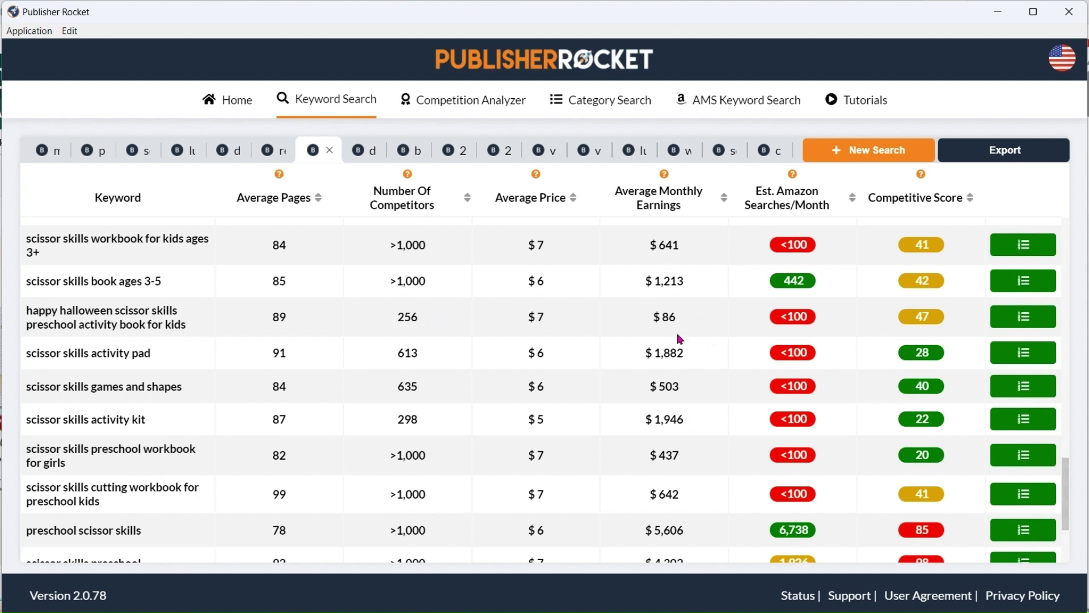
pyautogui.scroll(10, 306, 391)
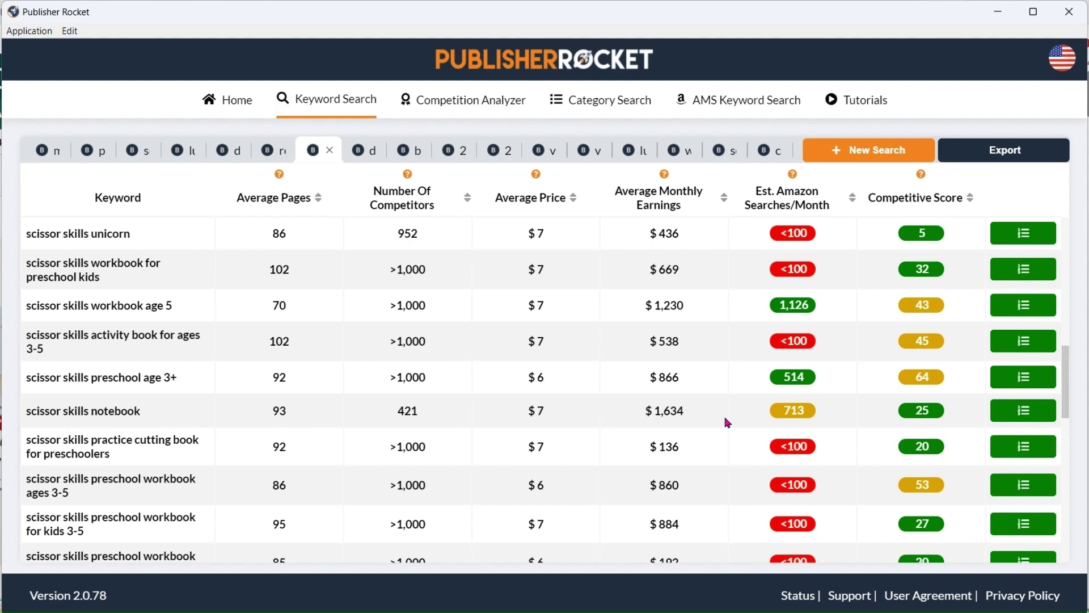
pyautogui.click(1014, 418)
pyautogui.moveTo(43, 235)
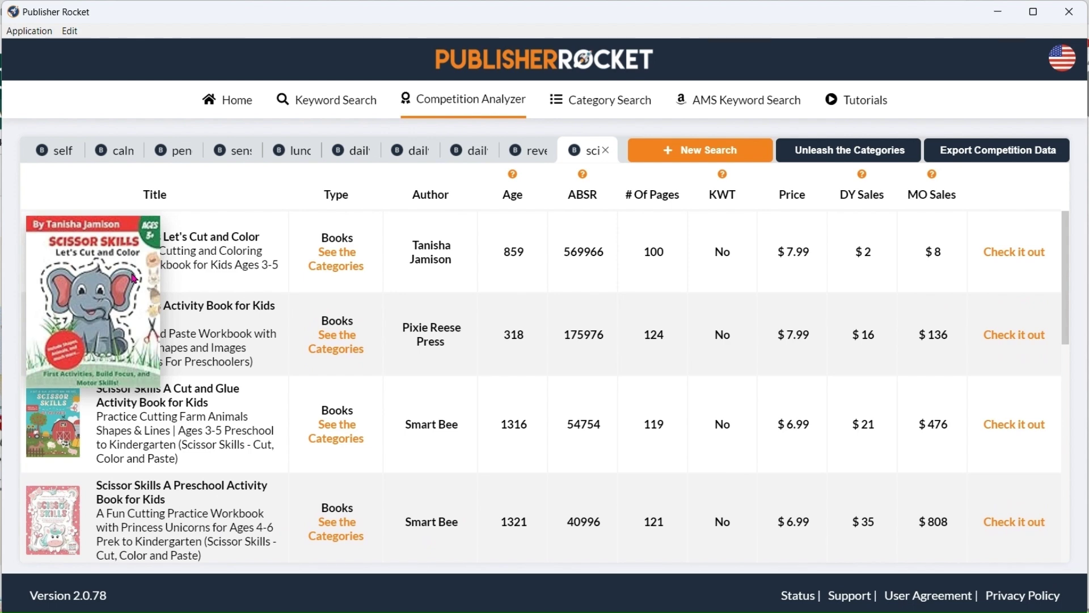
pyautogui.scroll(-3, 134, 278)
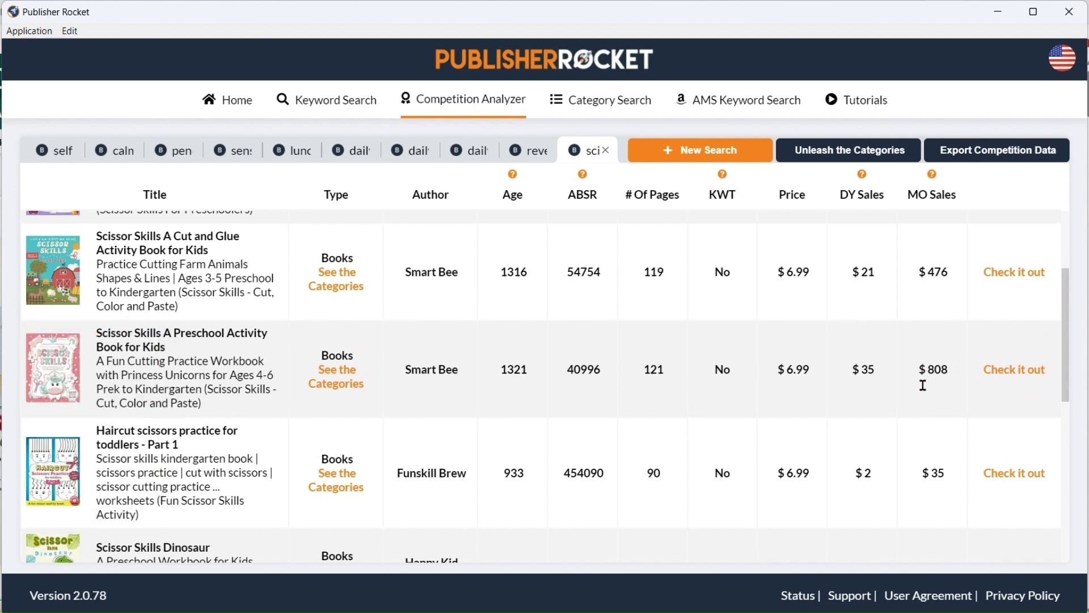
# Open the Amazon listing of "Scissor Skills A Preschool Activity Book for Kids" and review its product details and sample artwork
pyautogui.click(995, 370)
pyautogui.scroll(-15, 316, 449)
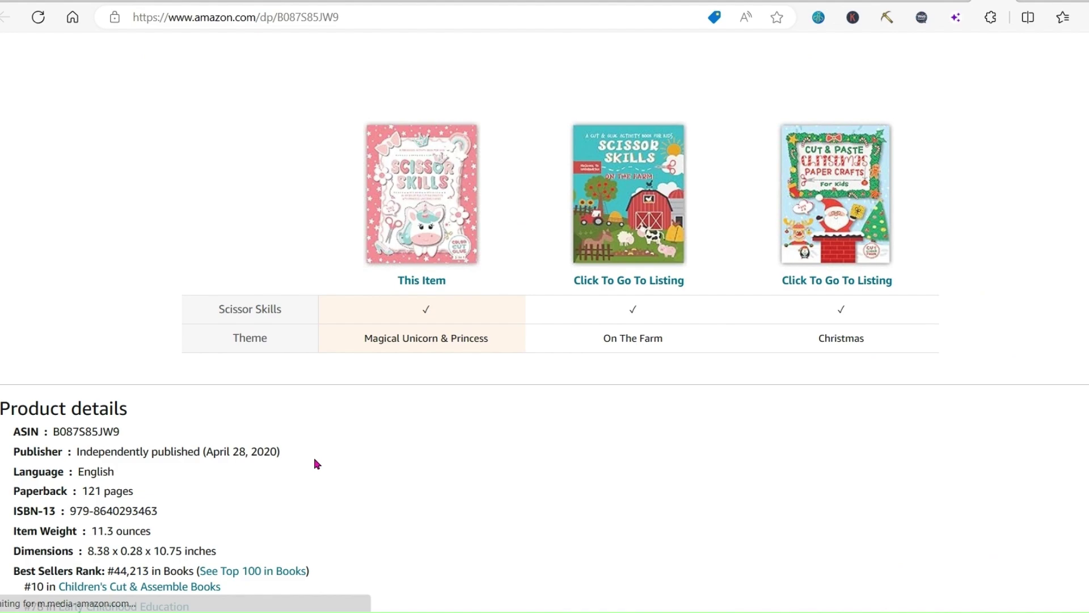
pyautogui.scroll(20, 315, 463)
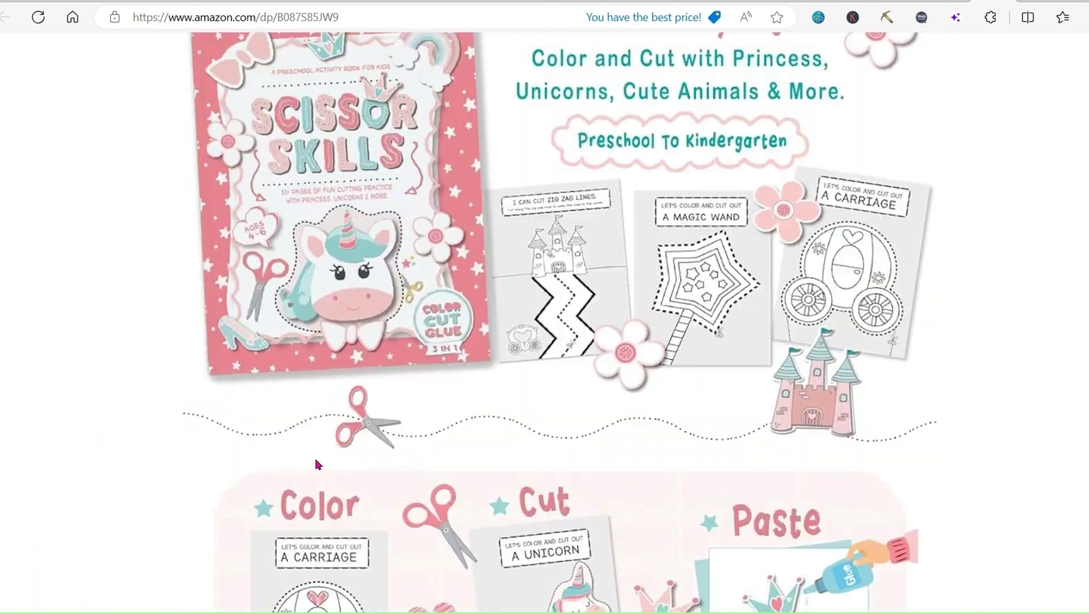
pyautogui.scroll(15, 533, 391)
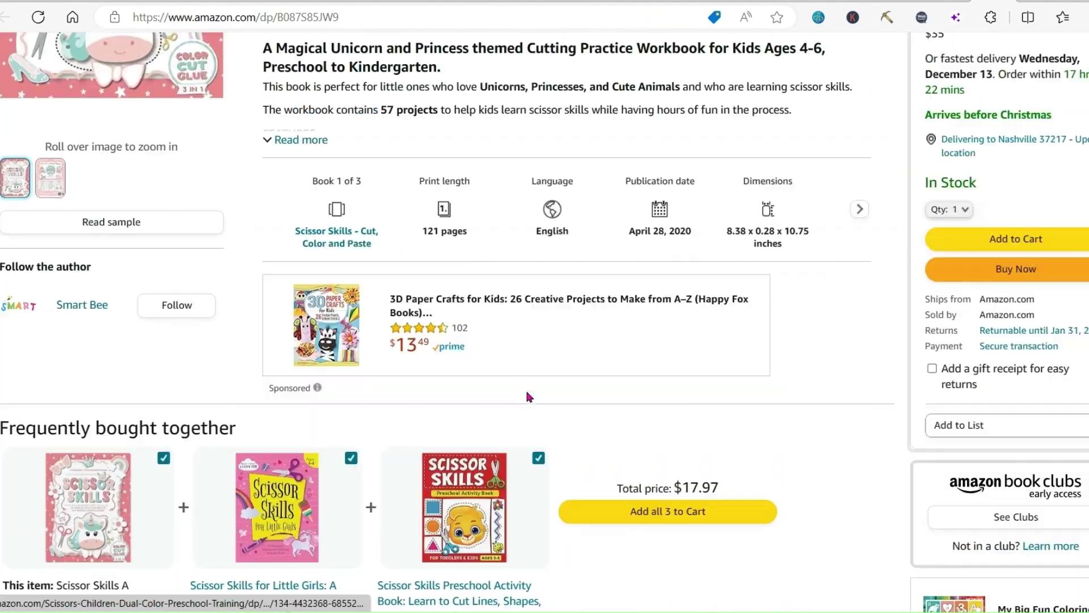
pyautogui.scroll(10, 526, 388)
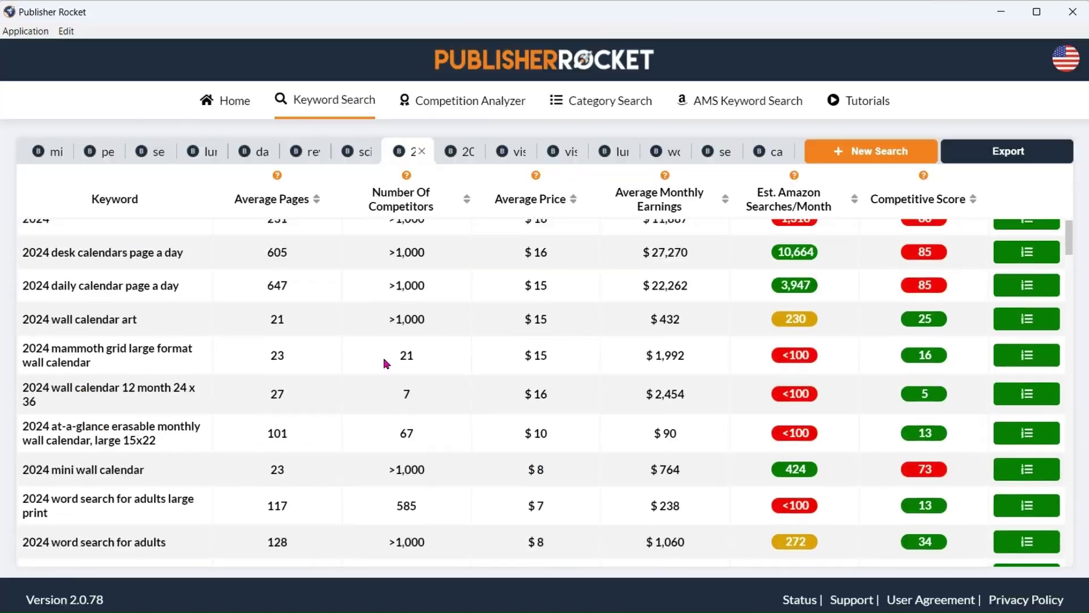
# Switch to the Publisher Rocket results for "2024" and examine the search volume, earnings and competition of the calendar and planner keywords
pyautogui.scroll(1, 382, 360)
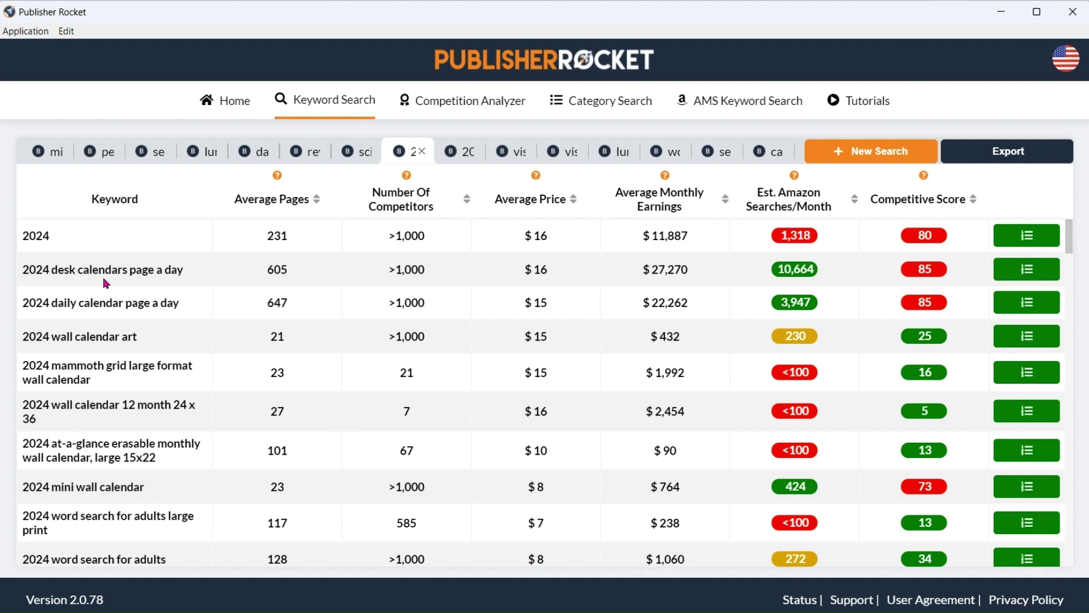
pyautogui.scroll(-2, 423, 309)
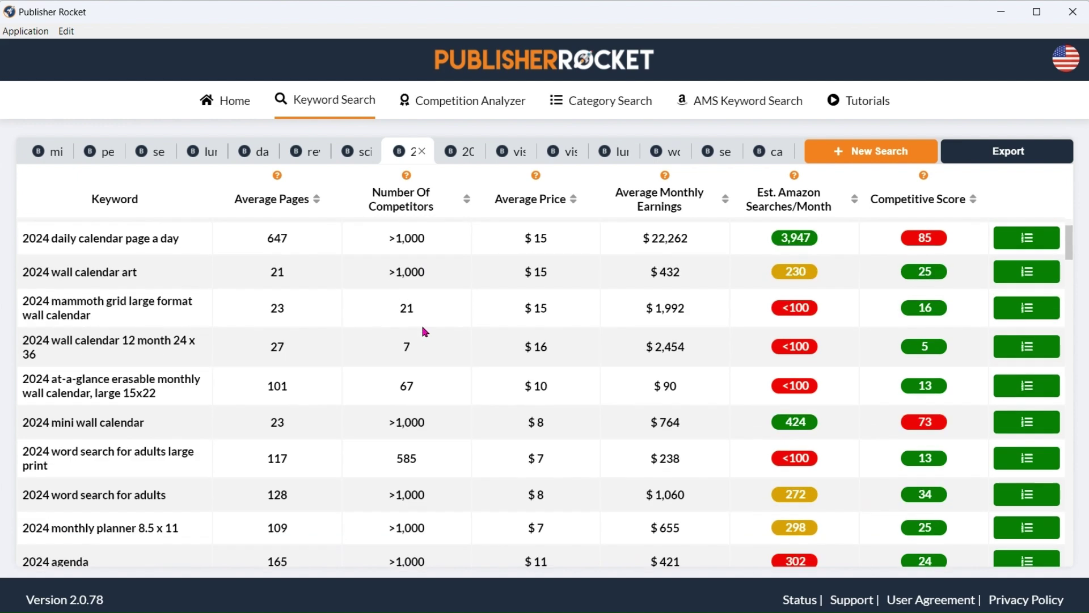
pyautogui.scroll(-5, 424, 332)
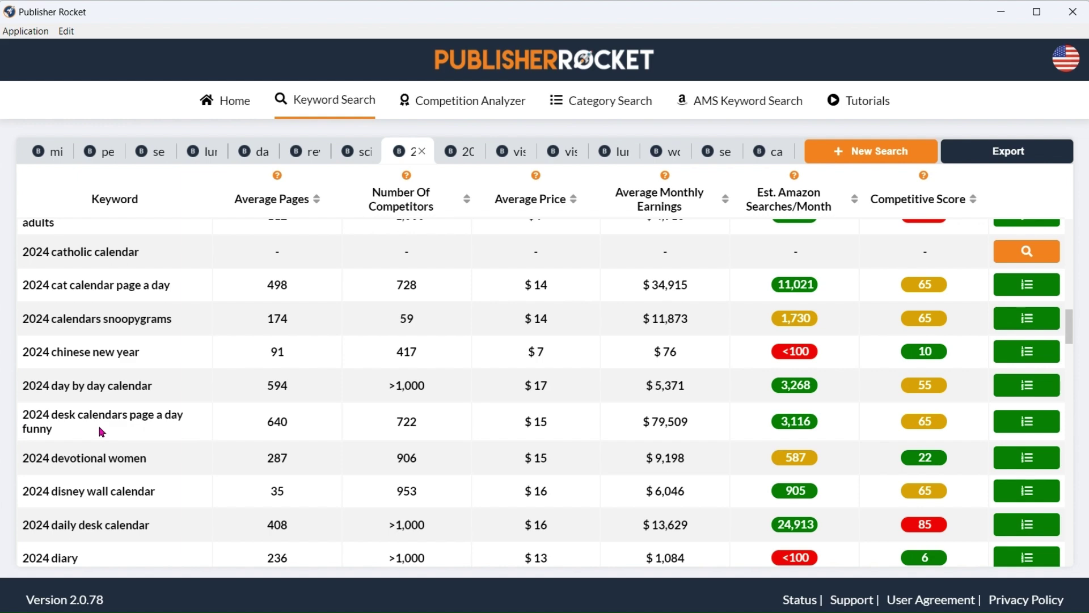
# Analyze the competition for "2024 desk calendars page a day funny" and look through the competing calendars' prices and sales
pyautogui.click(1005, 427)
pyautogui.scroll(-5, 130, 338)
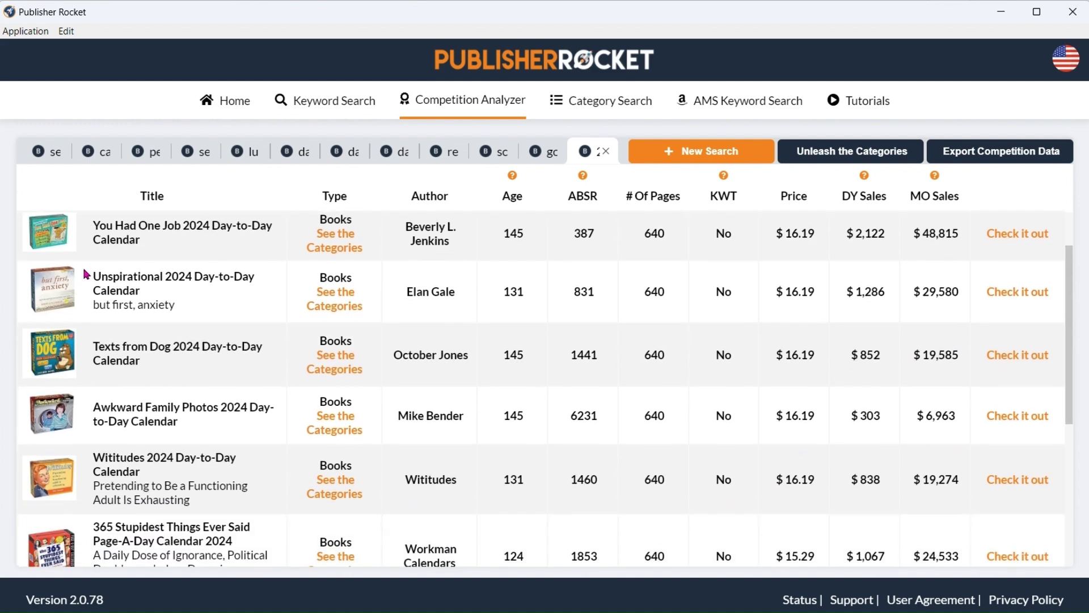
pyautogui.scroll(-3, 66, 510)
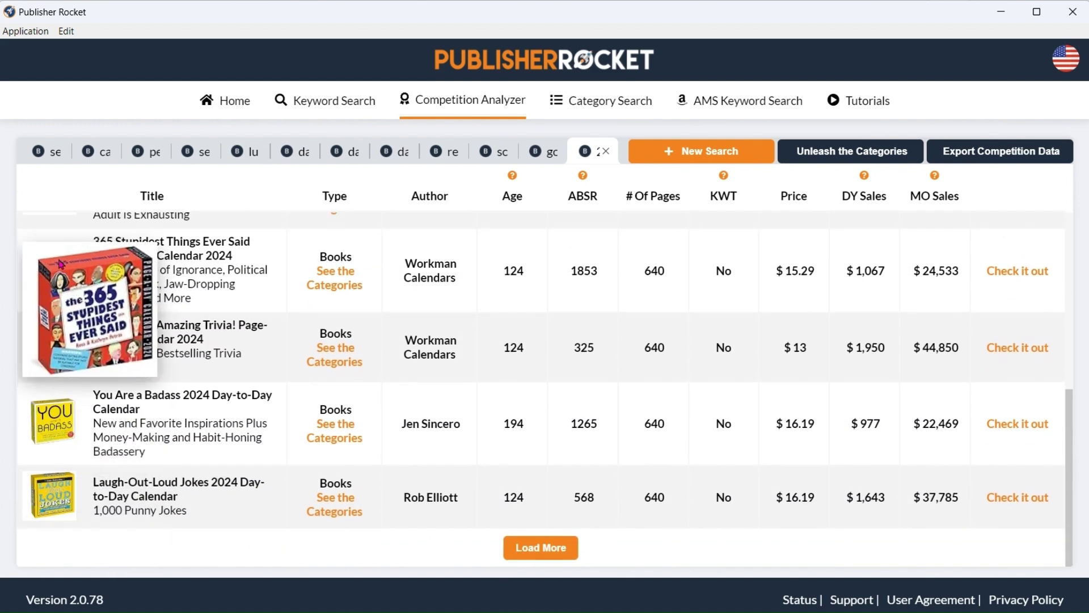
pyautogui.scroll(4, 68, 284)
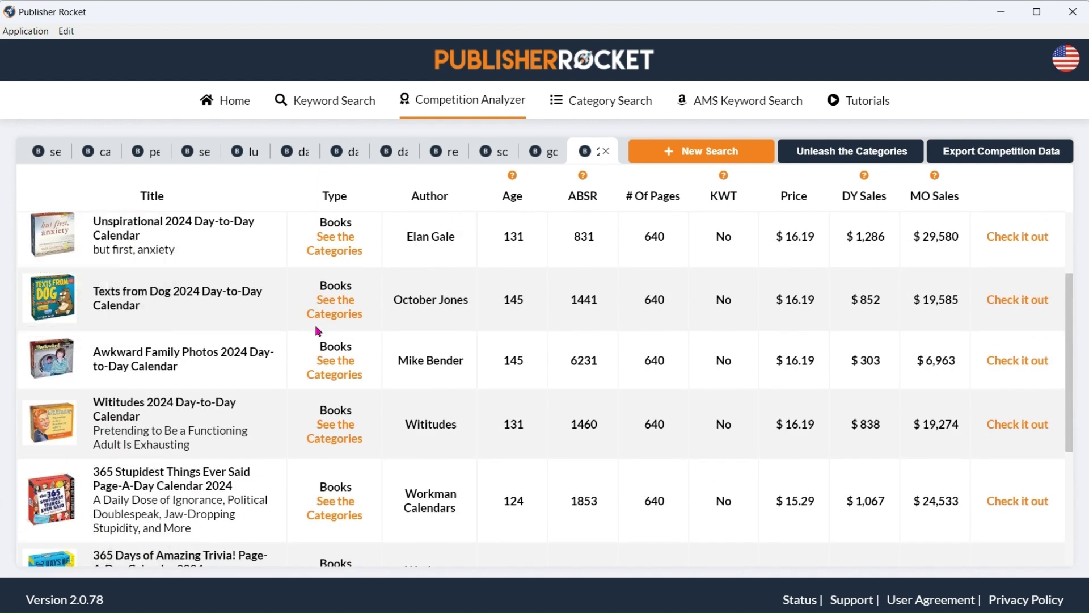
pyautogui.scroll(2, 315, 328)
pyautogui.scroll(1, 85, 329)
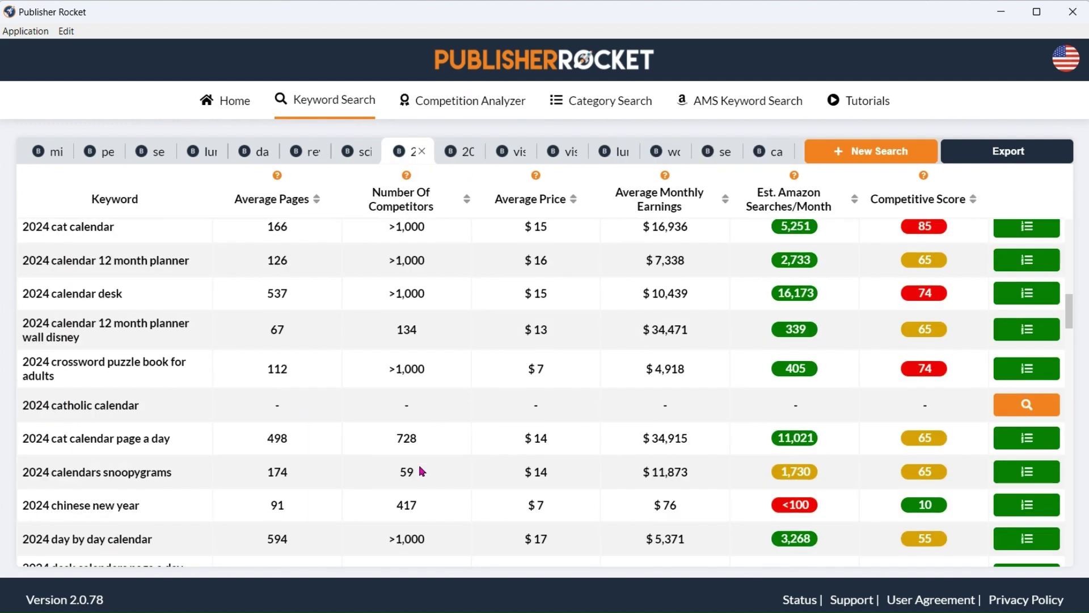
# Analyze the competition for "2024 devotional women" and review the Amazon listing of "Daily Devotional for Women 2024"
pyautogui.scroll(-2, 418, 461)
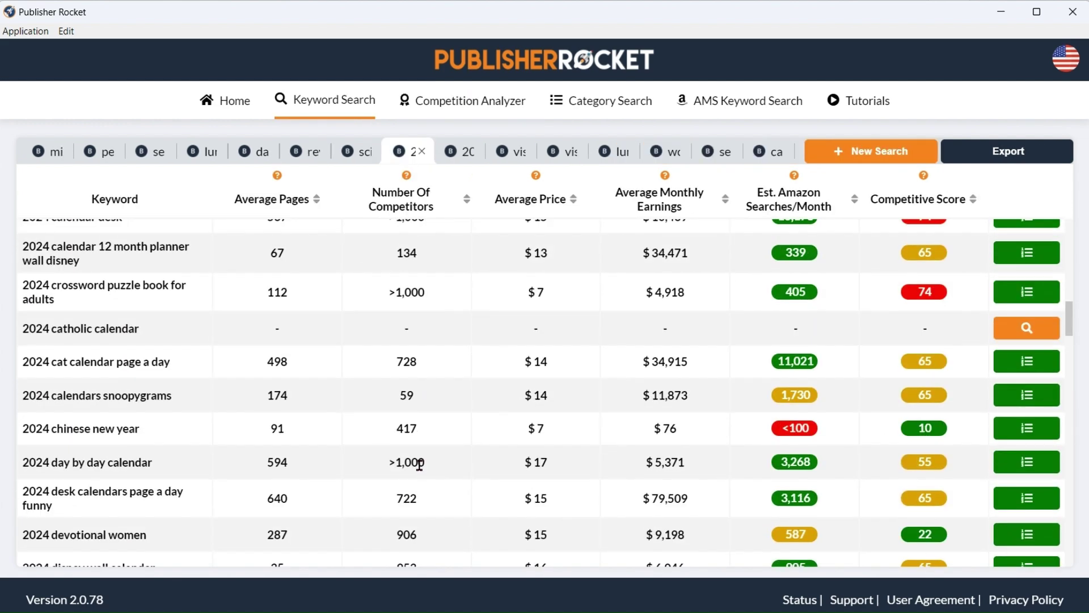
pyautogui.scroll(-2, 419, 464)
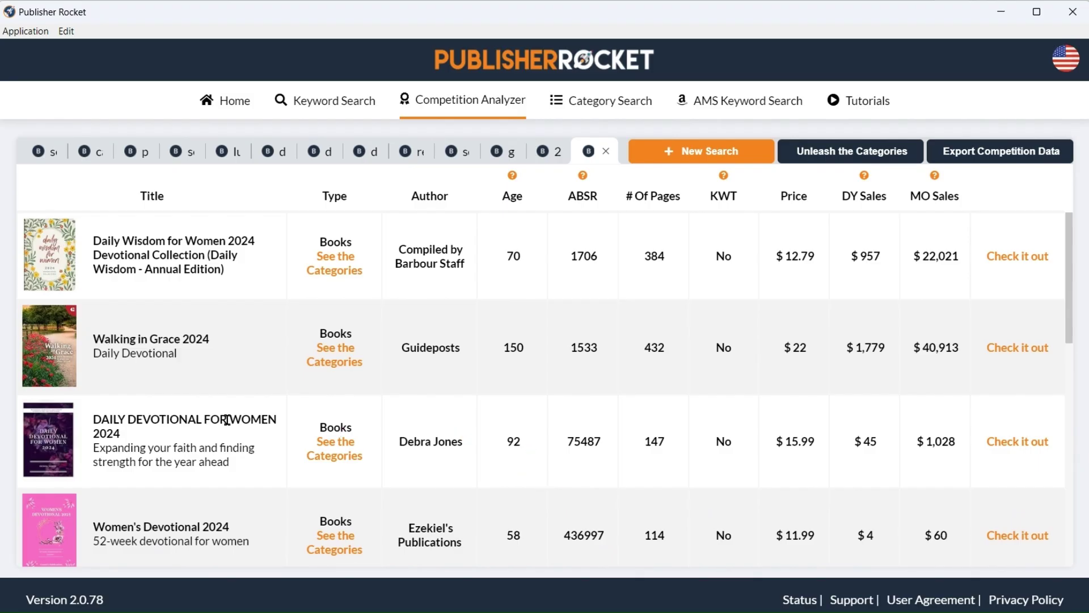
pyautogui.moveTo(77, 434)
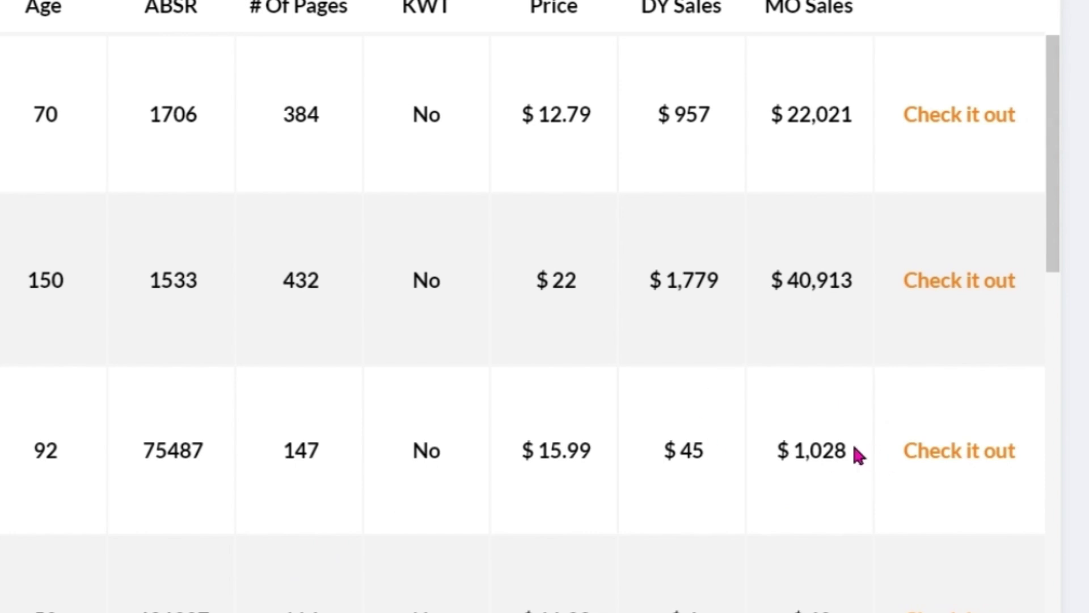
pyautogui.click(990, 440)
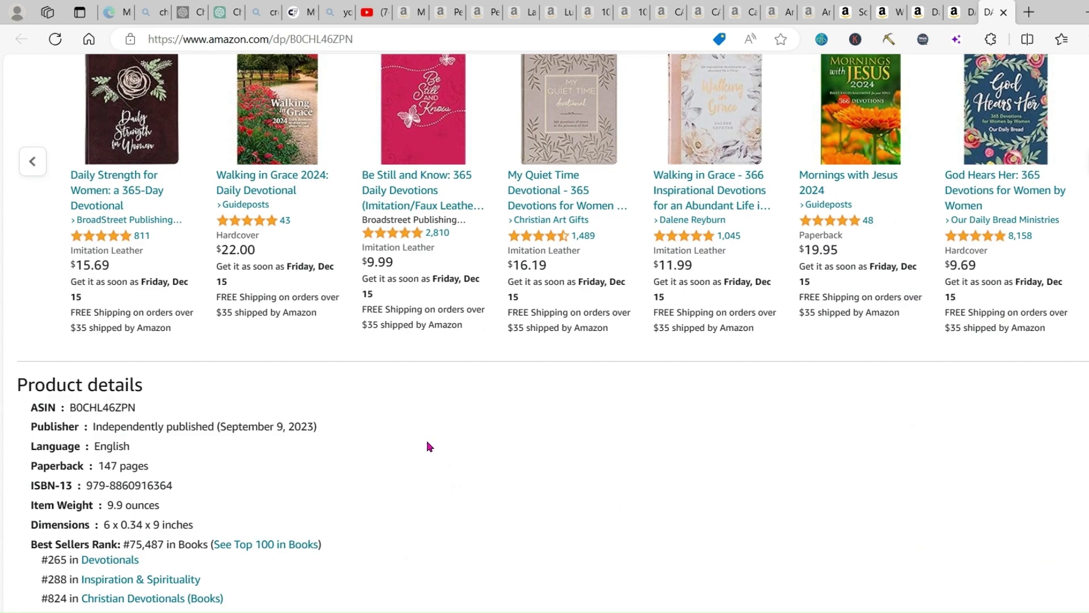
pyautogui.scroll(15, 522, 255)
pyautogui.scroll(5, 524, 258)
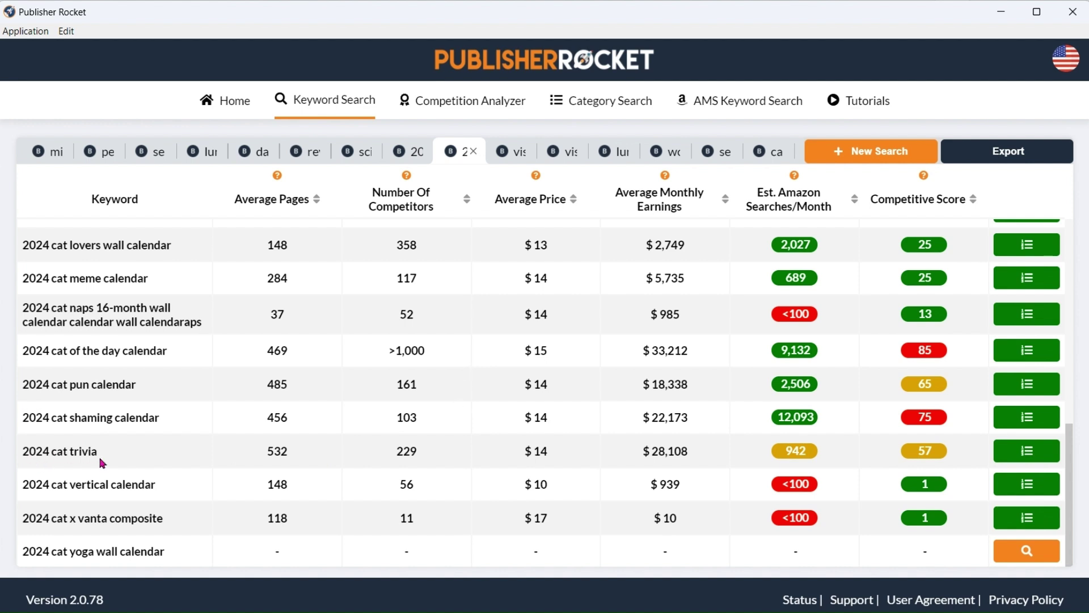
# Analyze the competition for "2024 cat trivia" and look through the competing trivia books and calendars
pyautogui.moveTo(792, 457)
pyautogui.click(1001, 451)
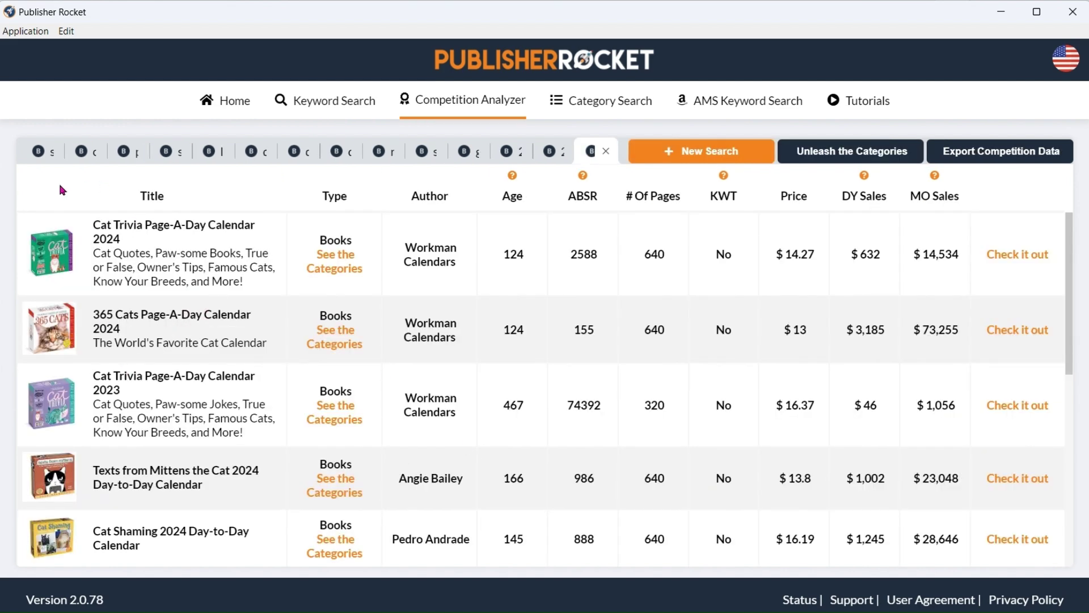
pyautogui.moveTo(67, 266)
pyautogui.scroll(-4, 65, 284)
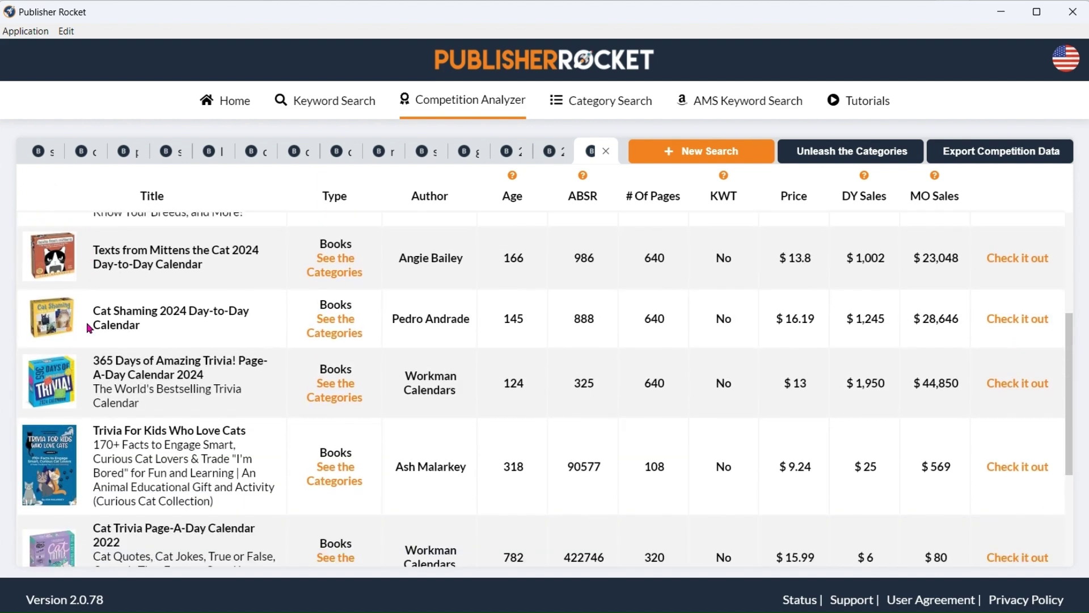
pyautogui.moveTo(50, 368)
pyautogui.scroll(-1, 200, 329)
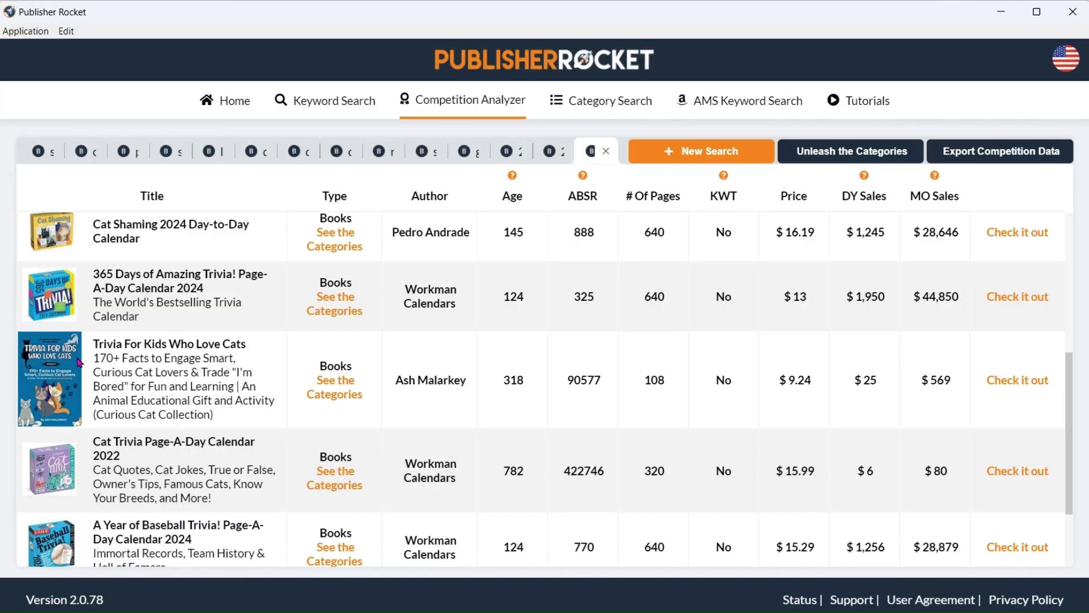
pyautogui.scroll(-1, 64, 391)
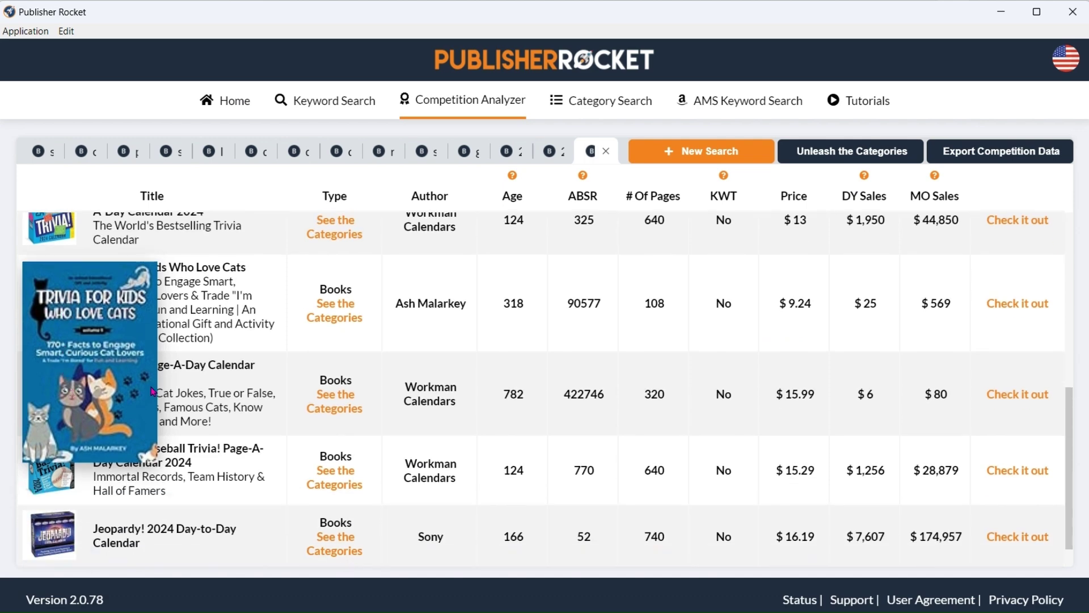
# Check the vision board keyword metrics and look through the competing vision board clip art books
pyautogui.click(325, 99)
pyautogui.scroll(5, 351, 385)
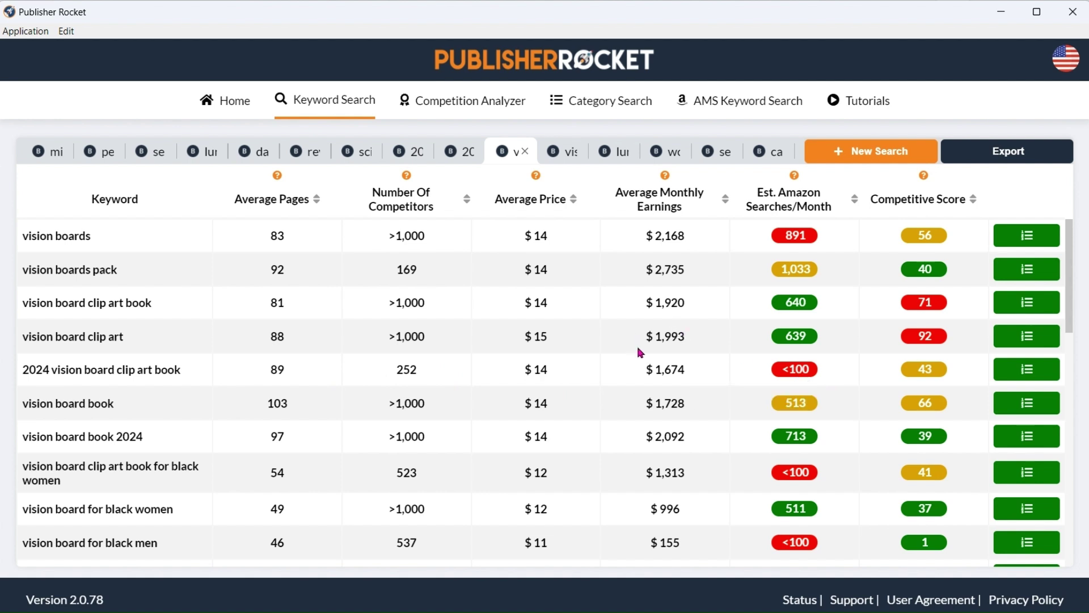
pyautogui.hotkey('ctrl', 'Tab')
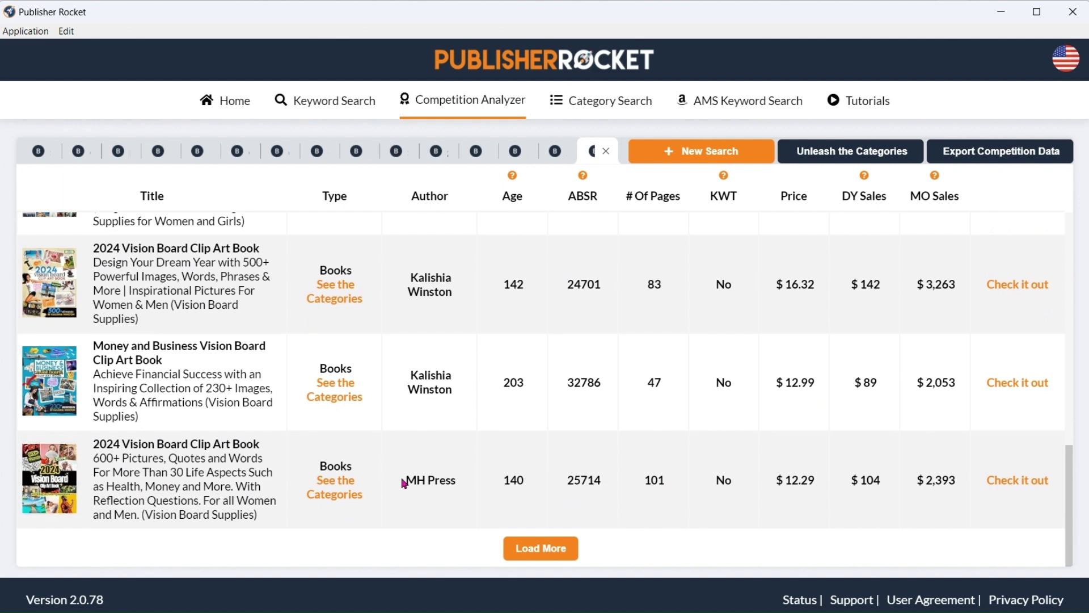
pyautogui.scroll(8, 508, 471)
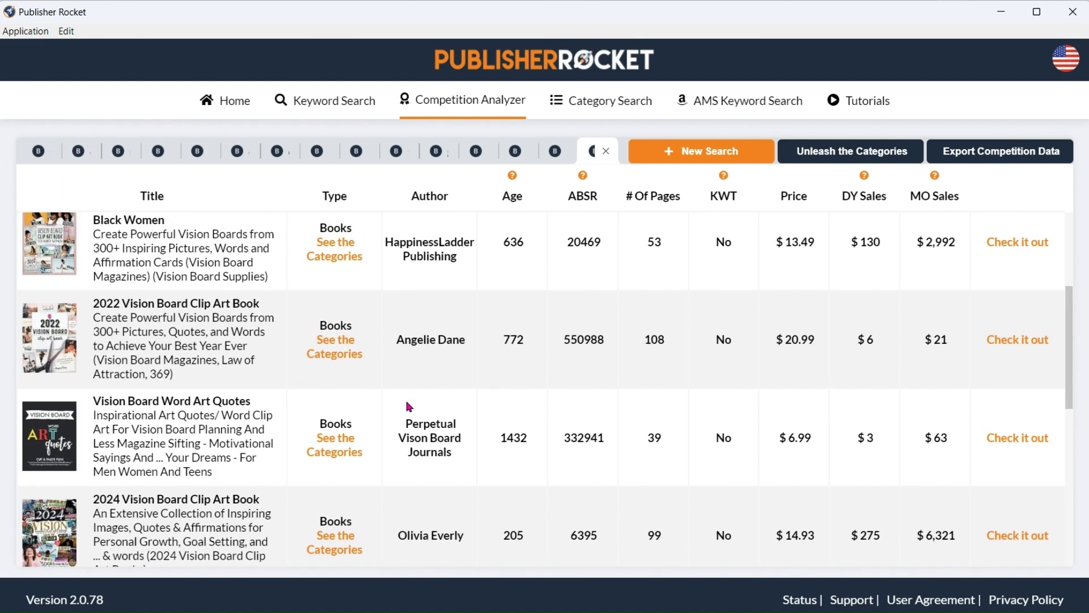
pyautogui.scroll(-5, 405, 397)
pyautogui.scroll(-2, 405, 397)
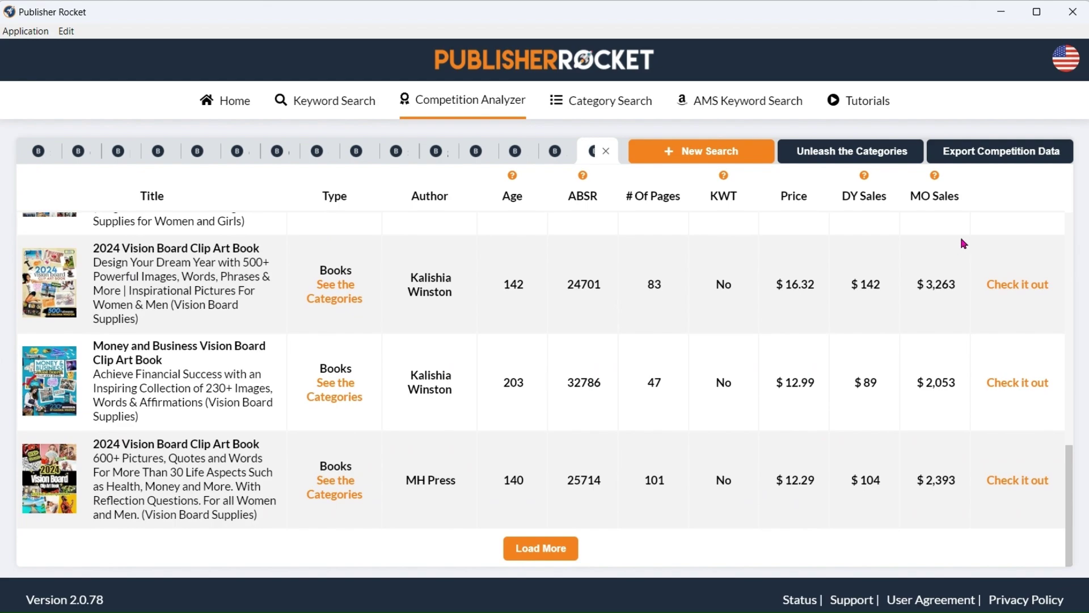
# Open the Amazon listing of the MH Press "2024 Vision Board Clip Art Book" and review its product details and sample pages
pyautogui.click(1009, 487)
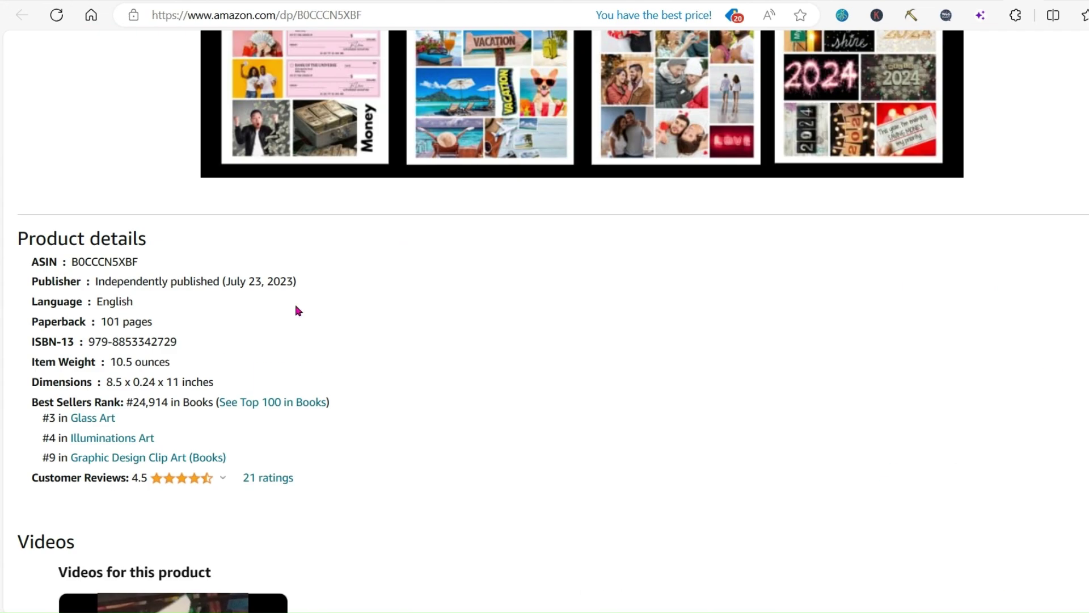
pyautogui.scroll(4, 626, 312)
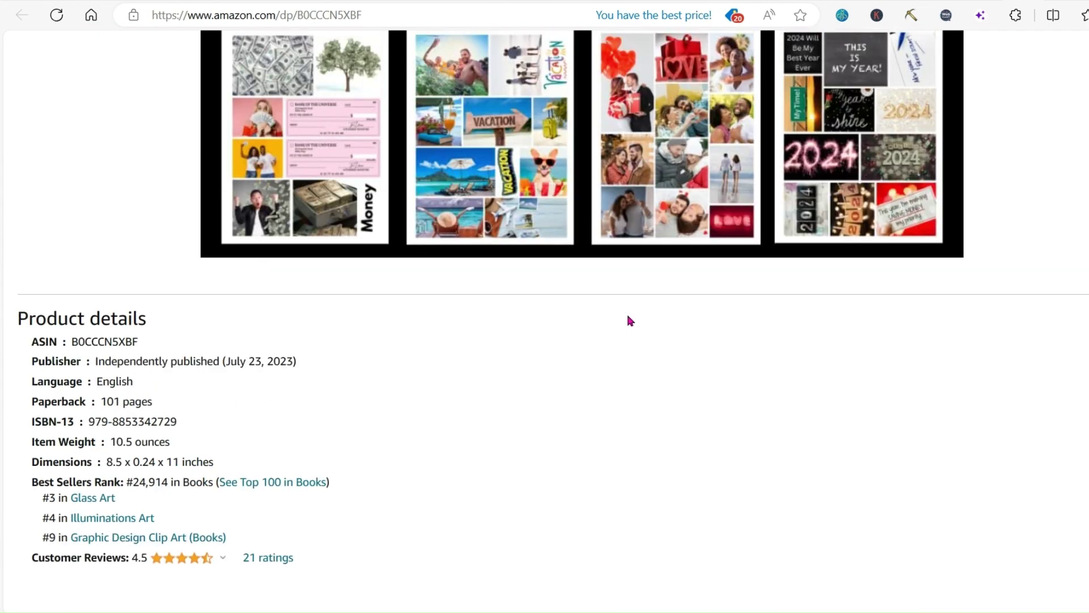
pyautogui.scroll(3, 628, 319)
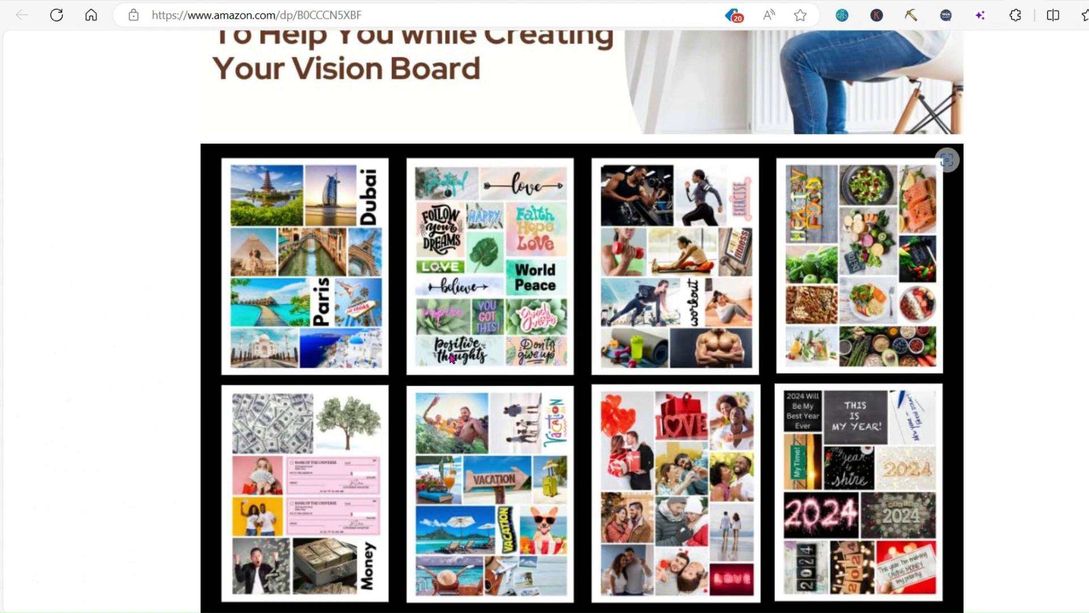
pyautogui.scroll(9, 504, 386)
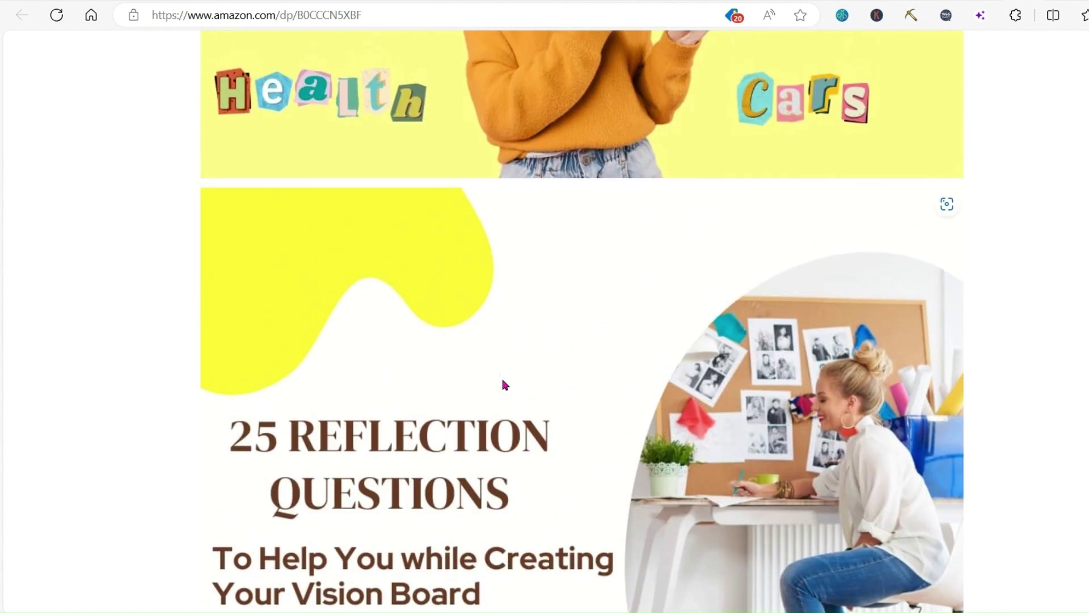
pyautogui.scroll(9, 631, 353)
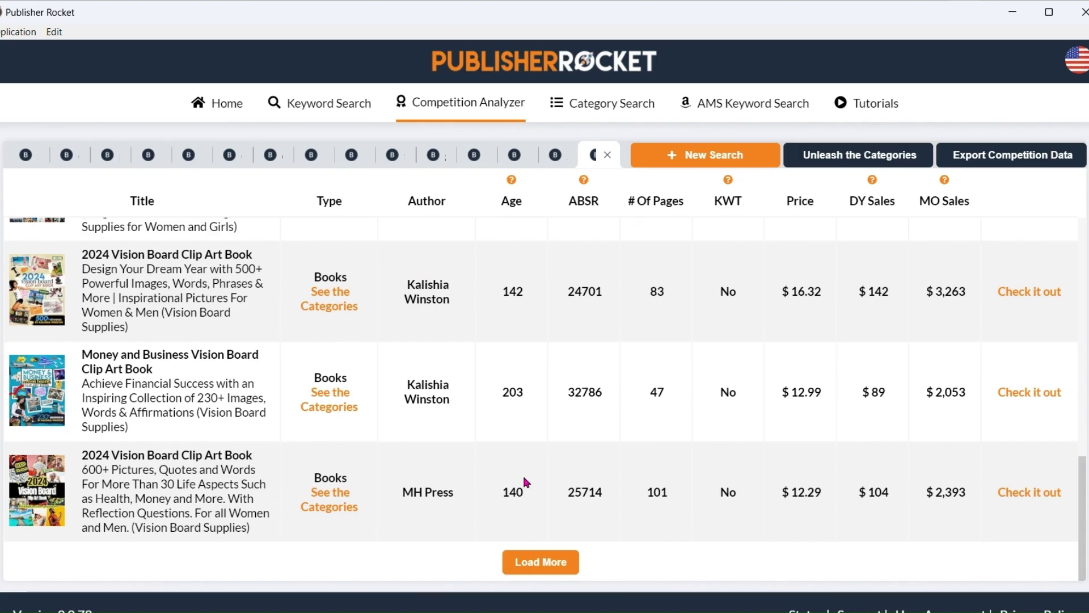
# Examine the remaining vision board competitors and keyword metrics, and analyze the competition for "vision boards pinterest"
pyautogui.scroll(2, 526, 482)
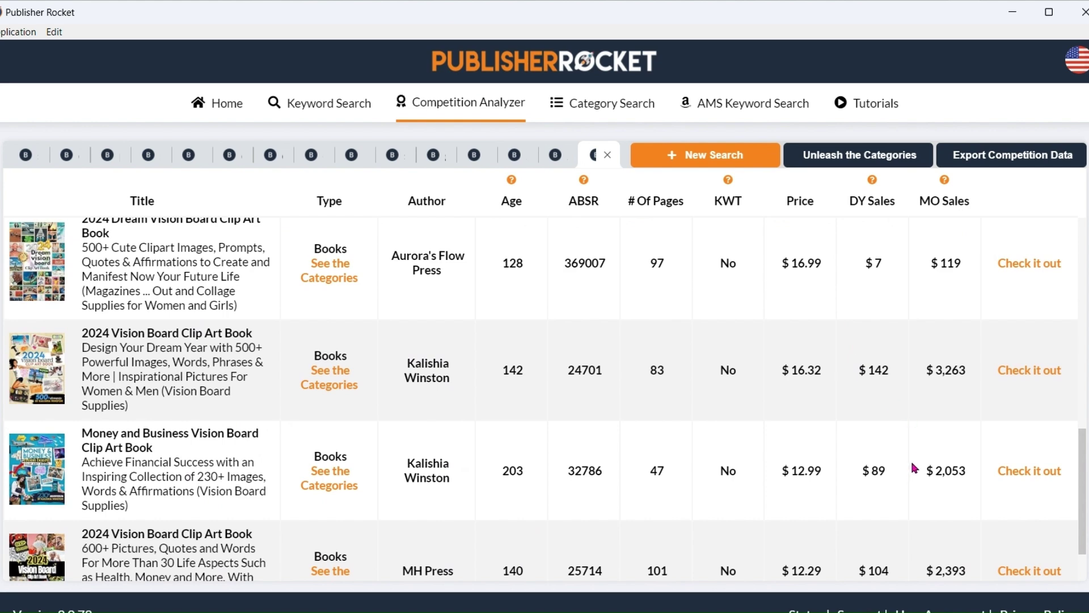
pyautogui.scroll(5, 914, 468)
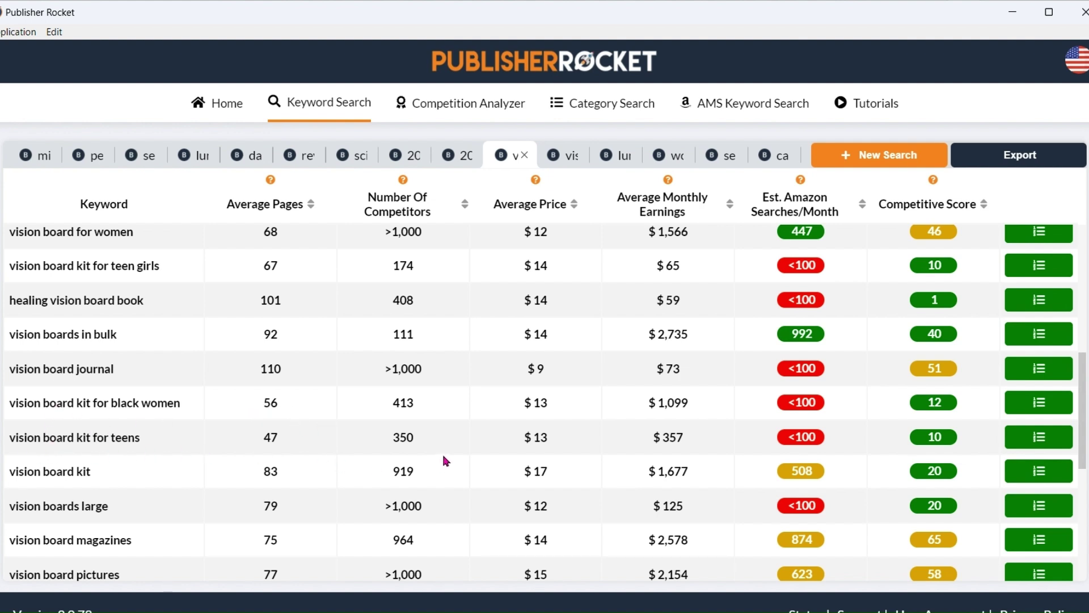
pyautogui.scroll(-5, 414, 488)
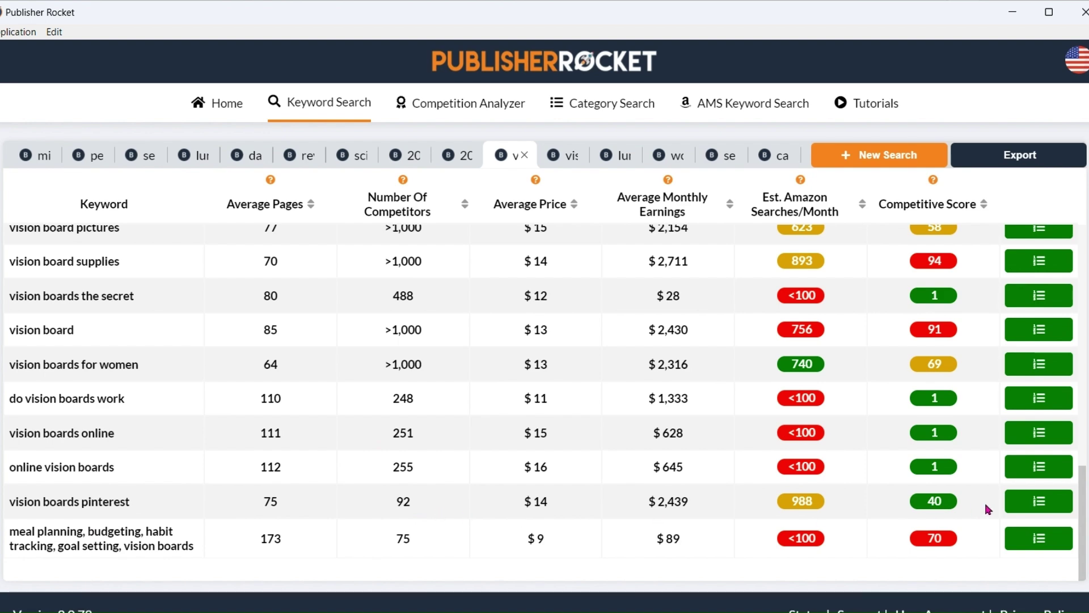
pyautogui.click(1014, 499)
pyautogui.moveTo(42, 250)
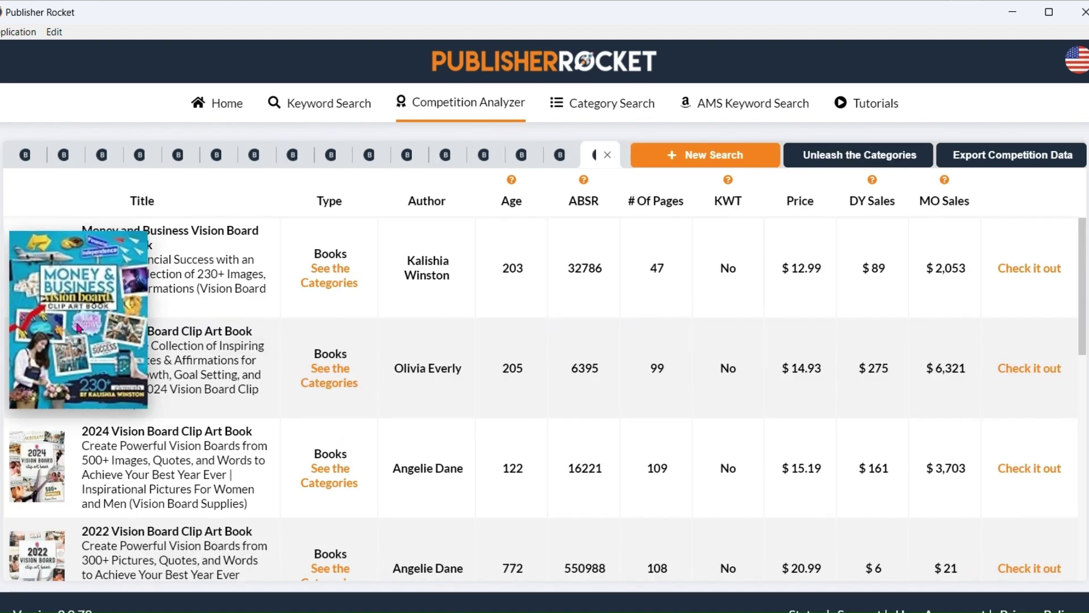
# Open the Amazon listing of "Money and Business Vision Board Clip Art Book" and inspect its page and enlarged cover
pyautogui.click(1014, 278)
pyautogui.scroll(-15, 149, 293)
pyautogui.scroll(15, 556, 354)
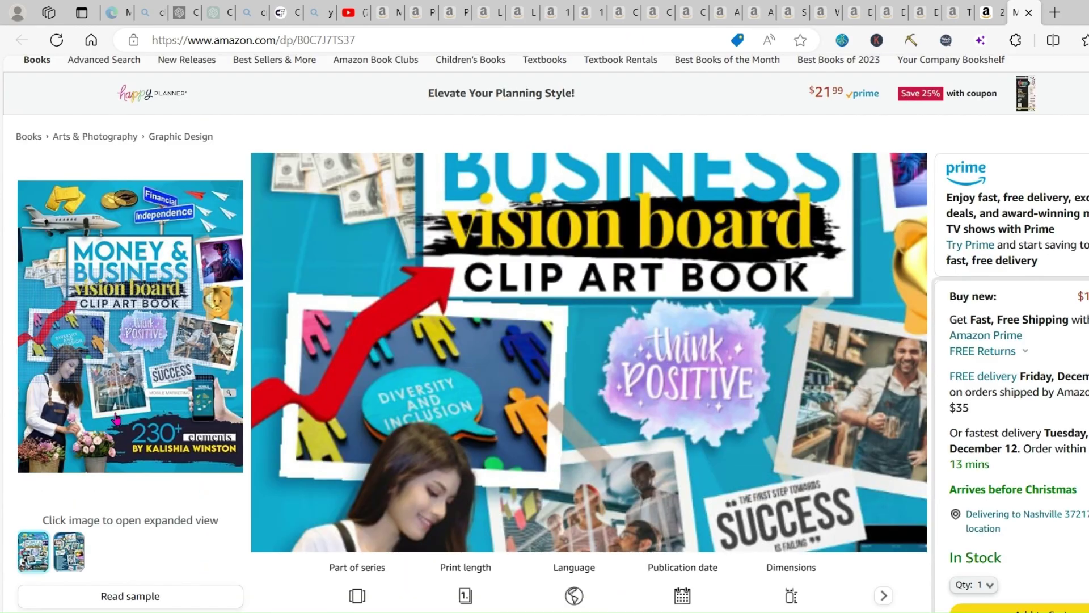
pyautogui.moveTo(80, 419)
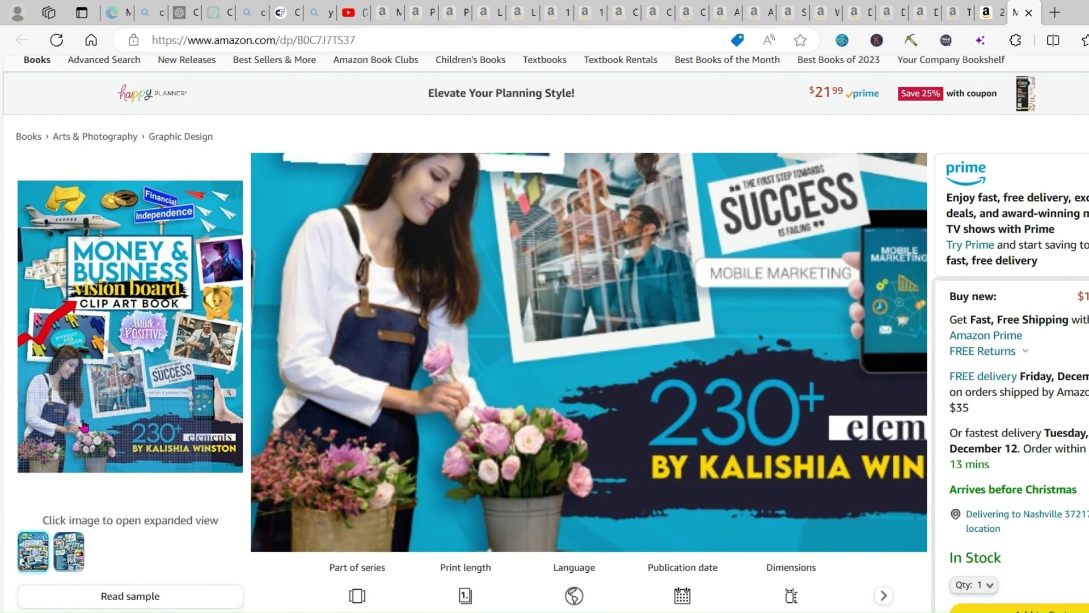